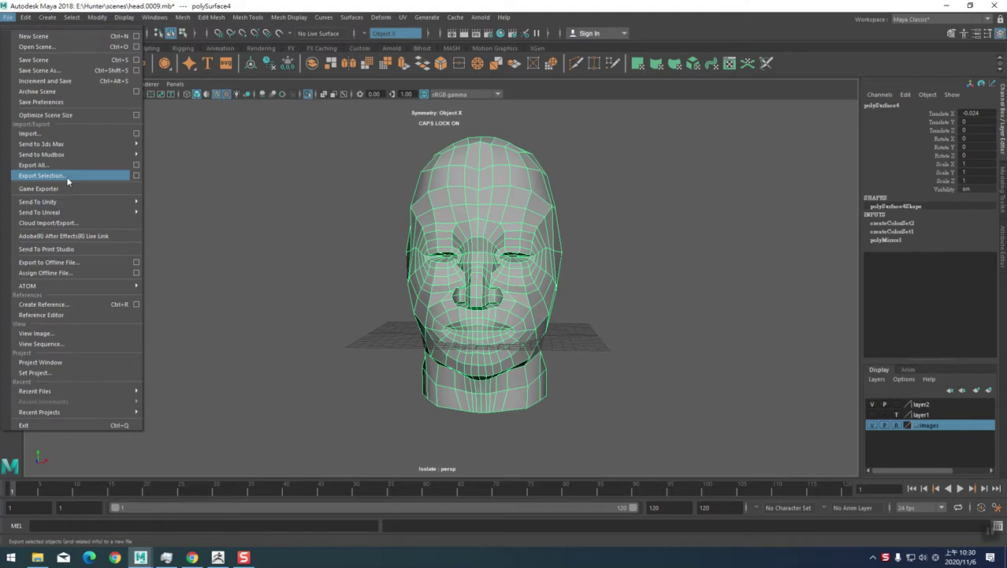
# Export the selected head mesh as an OBJ file named HEAD_ORIGINAL into the E:\Hunter\scenes folder.
pyautogui.click(68, 176)
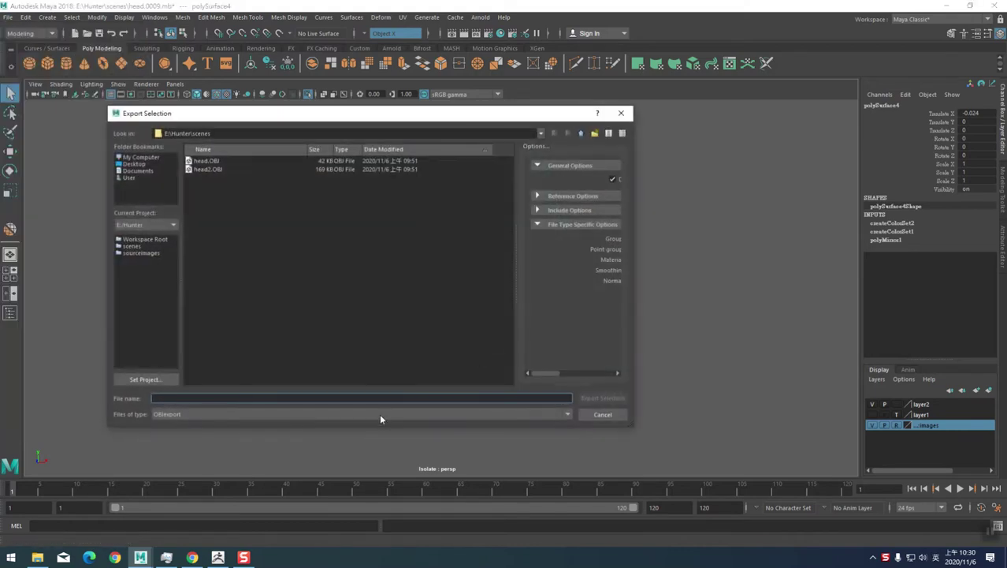
pyautogui.click(380, 416)
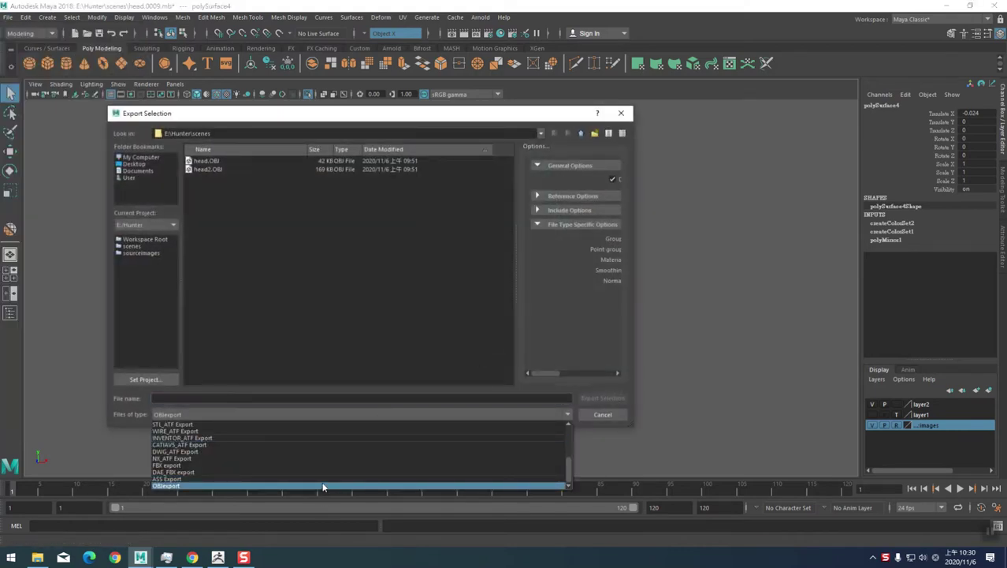
pyautogui.click(232, 396)
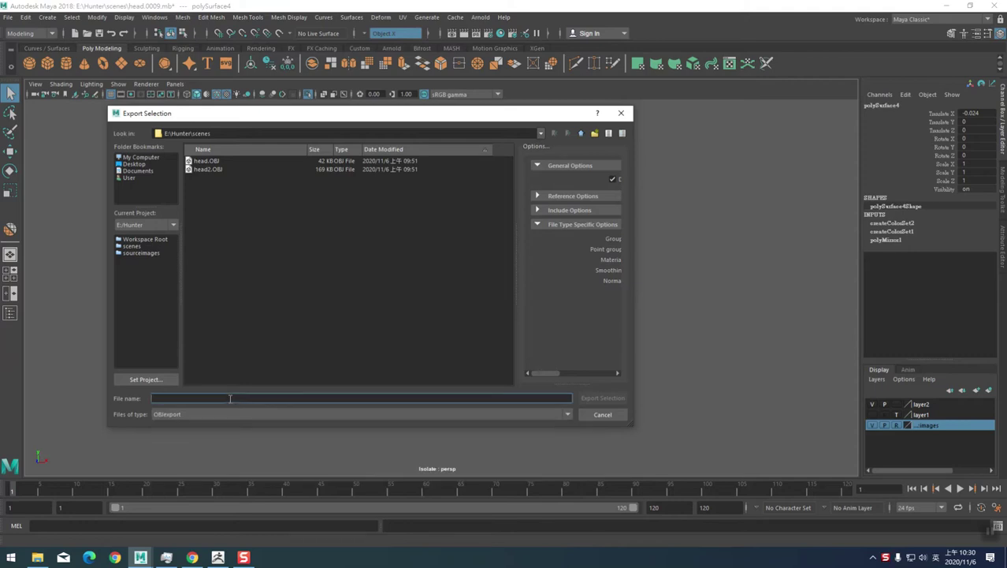
pyautogui.write('heAD')
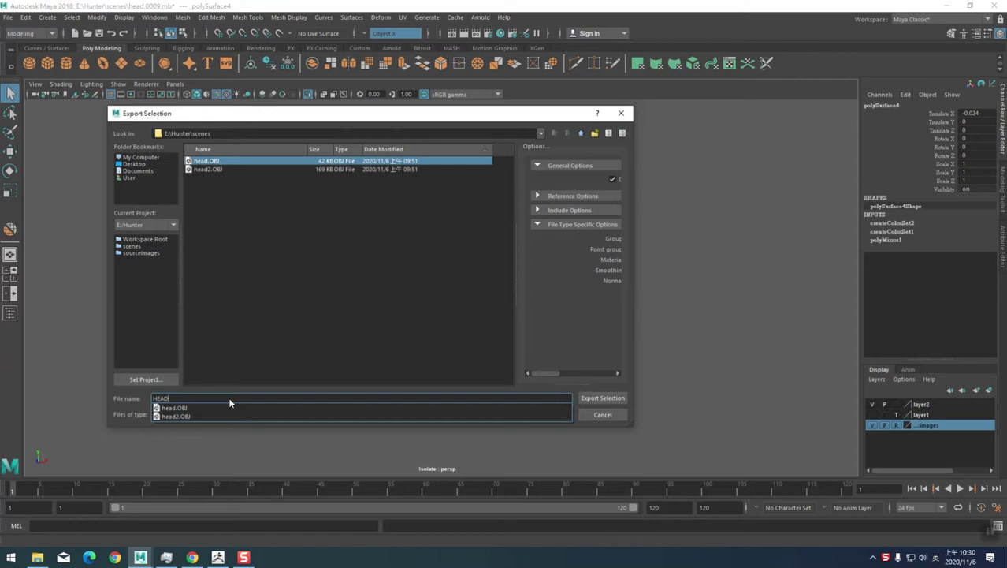
pyautogui.write('_ORIGINAL')
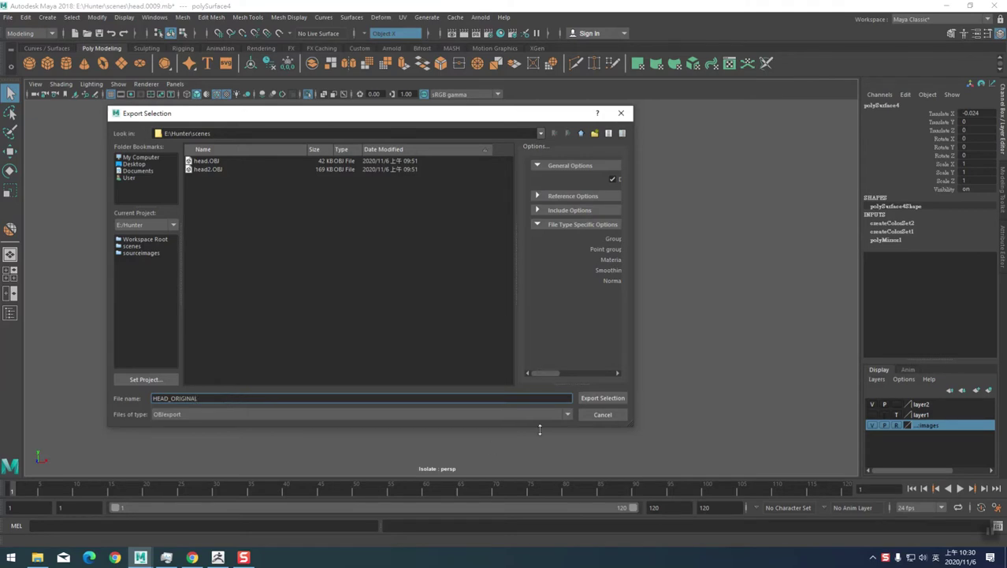
pyautogui.click(590, 397)
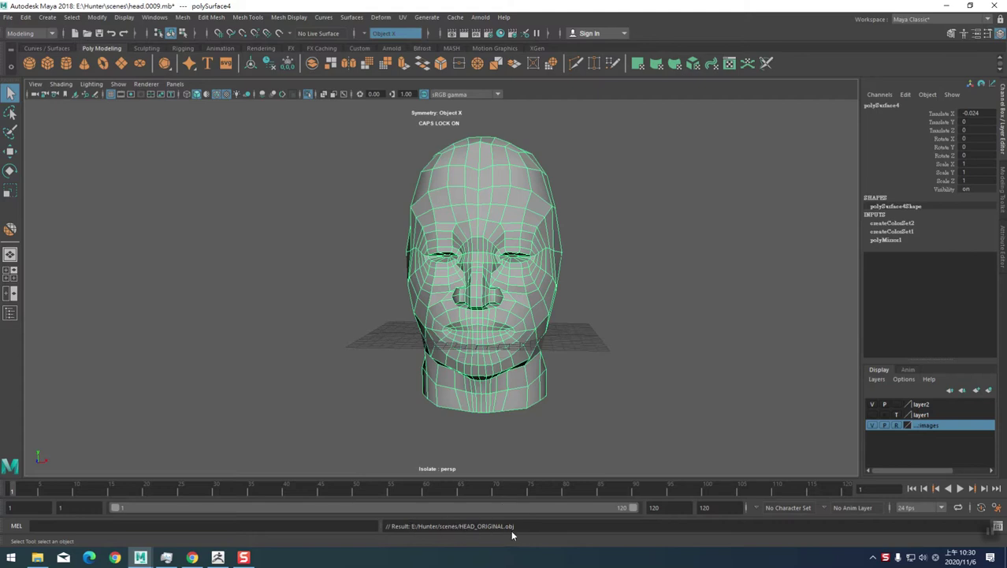
# Switch to ZBrush and close its running session, then minimize Maya and close the open Zbrush folder window.
pyautogui.click(218, 558)
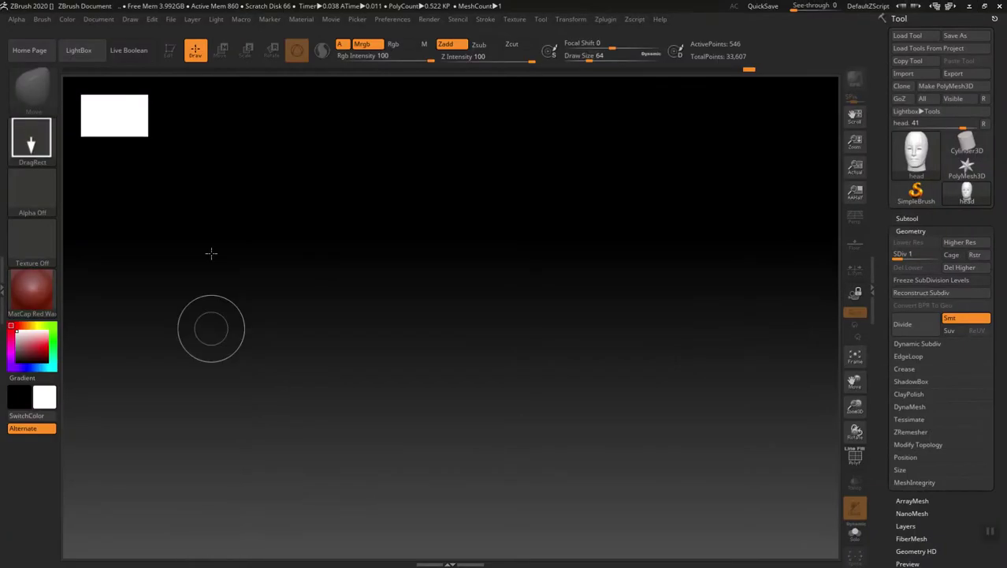
pyautogui.click(986, 5)
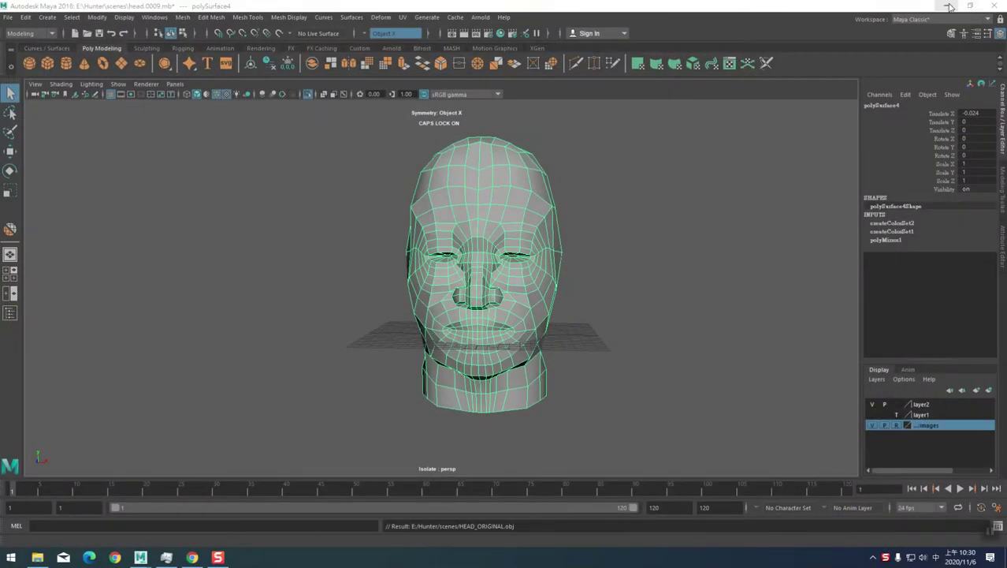
pyautogui.click(950, 7)
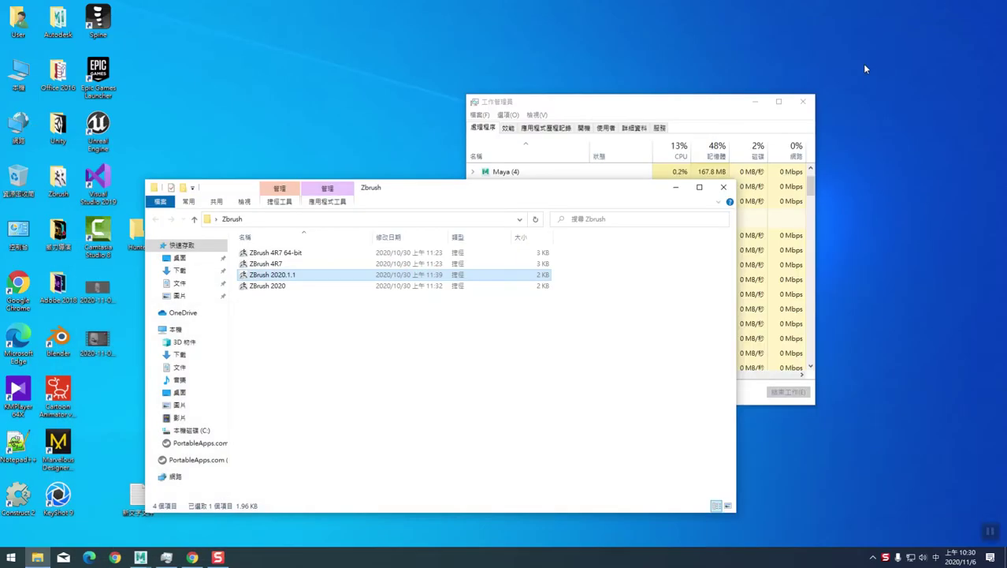
pyautogui.click(724, 190)
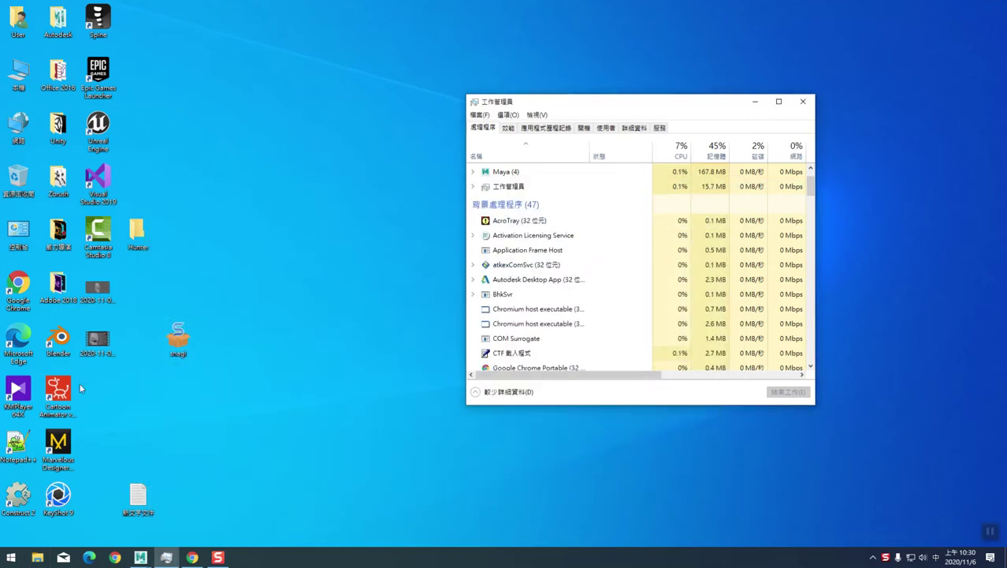
# Launch ZBrush 2020.1.1 from the Zbrush folder on the desktop and hide LightBox.
pyautogui.doubleClick(58, 180)
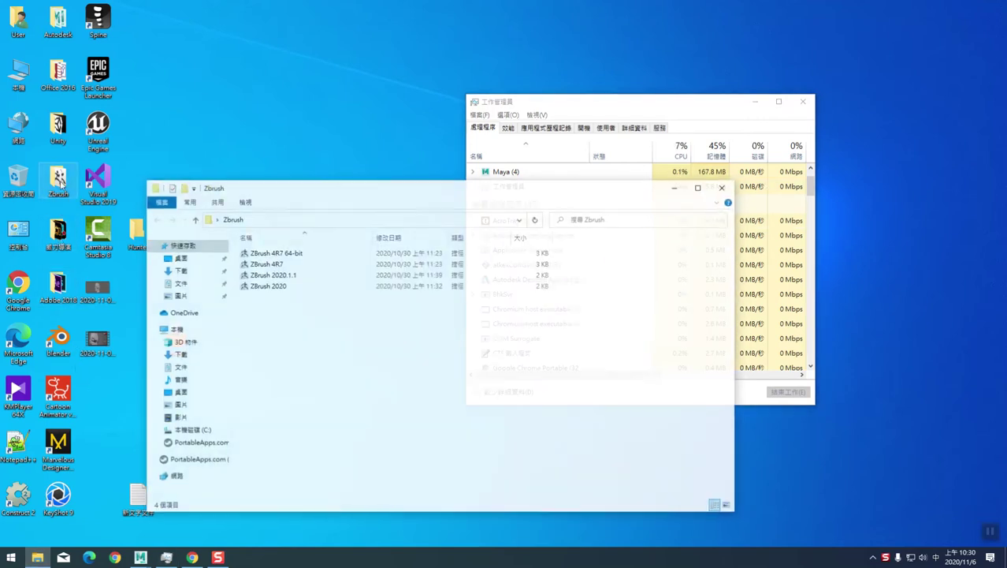
pyautogui.click(281, 277)
pyautogui.doubleClick(280, 277)
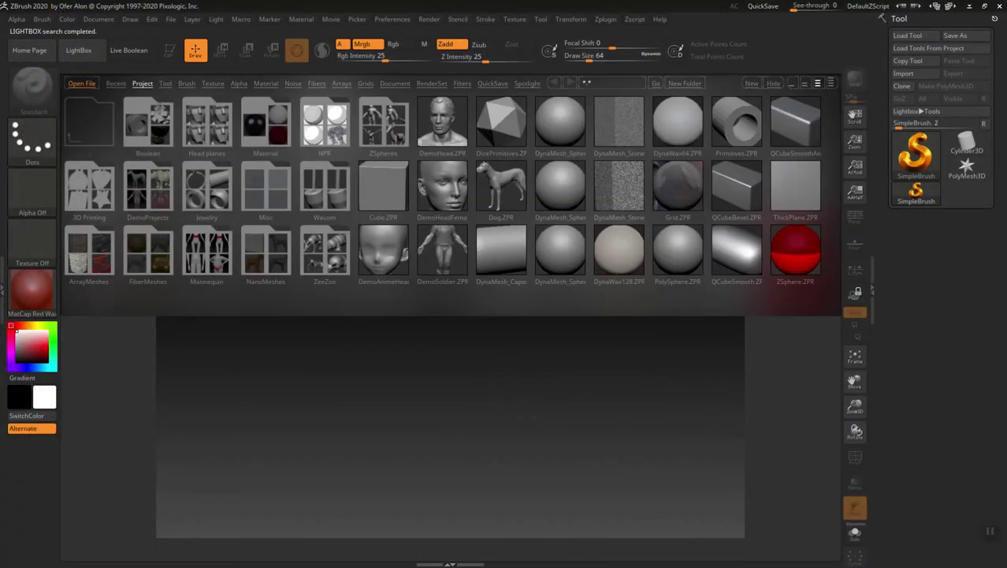
pyautogui.click(88, 55)
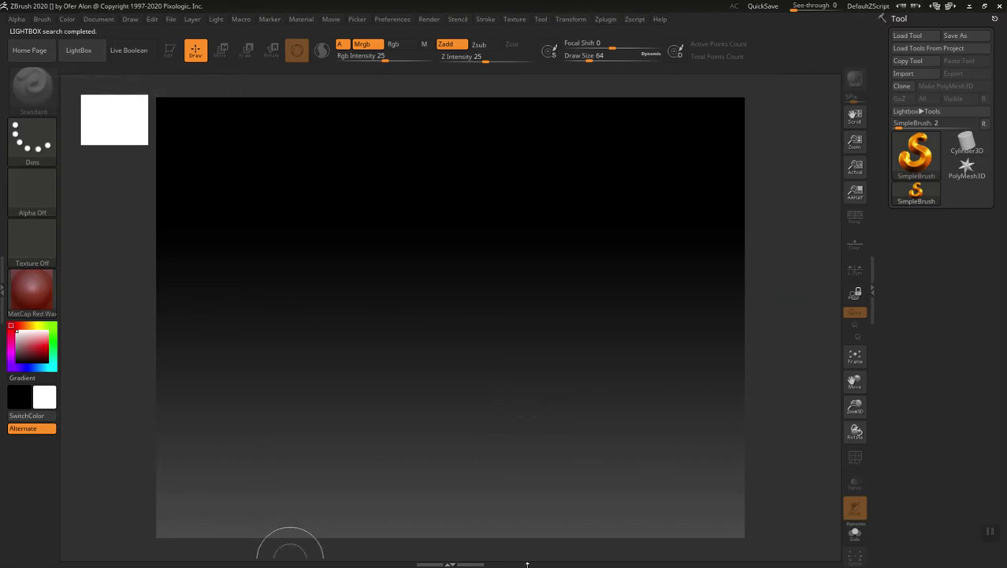
# Import the HEAD_ORIGINAL mesh from the Hunter\scenes folder on drive E into ZBrush.
pyautogui.click(909, 74)
pyautogui.click(916, 74)
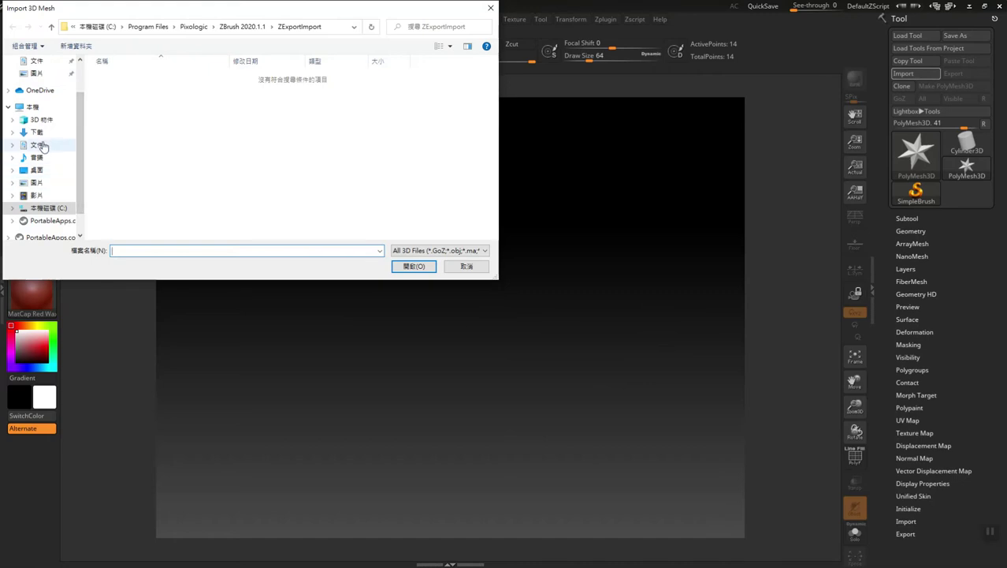
pyautogui.scroll(-1, 55, 181)
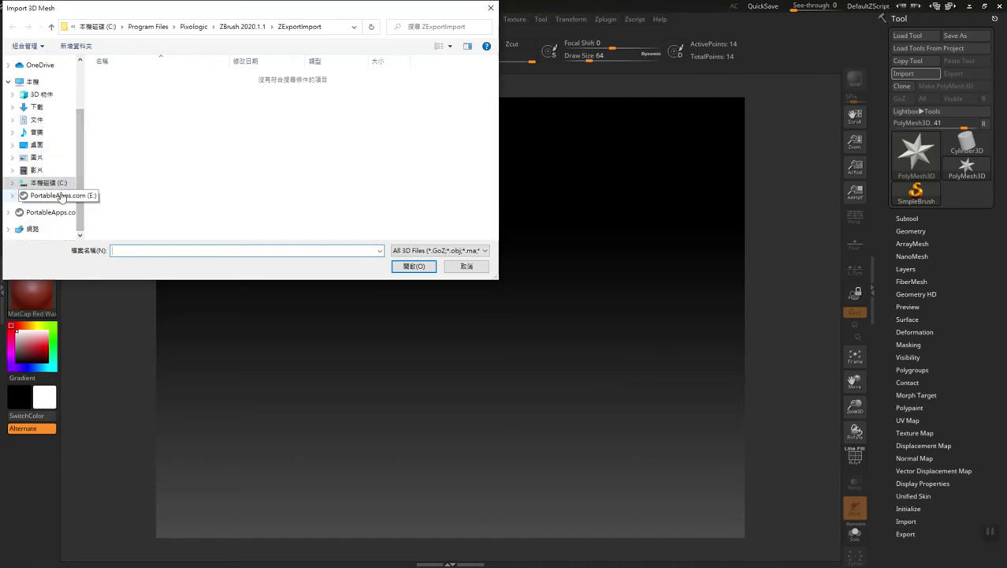
pyautogui.click(62, 197)
pyautogui.click(125, 146)
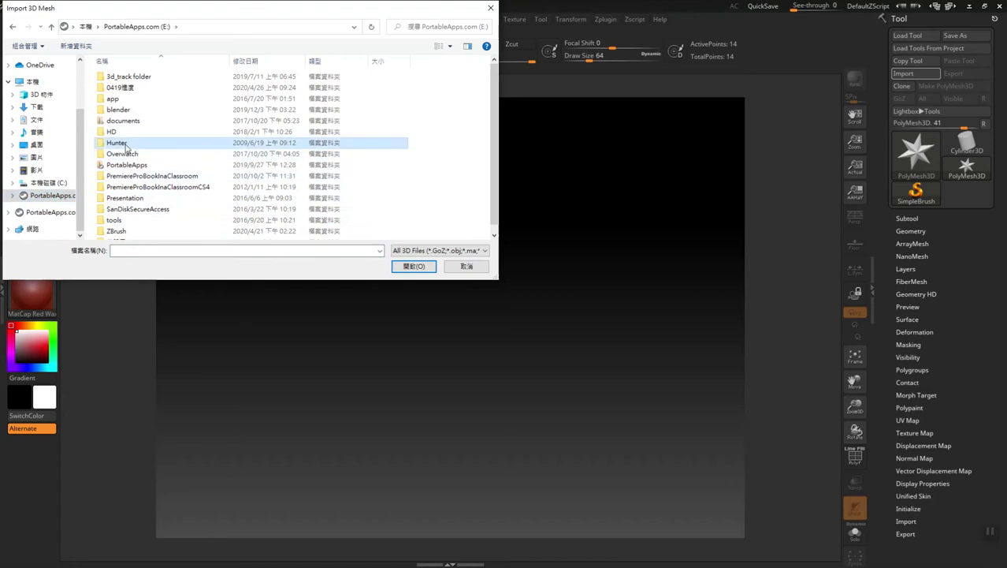
pyautogui.doubleClick(123, 143)
pyautogui.doubleClick(118, 77)
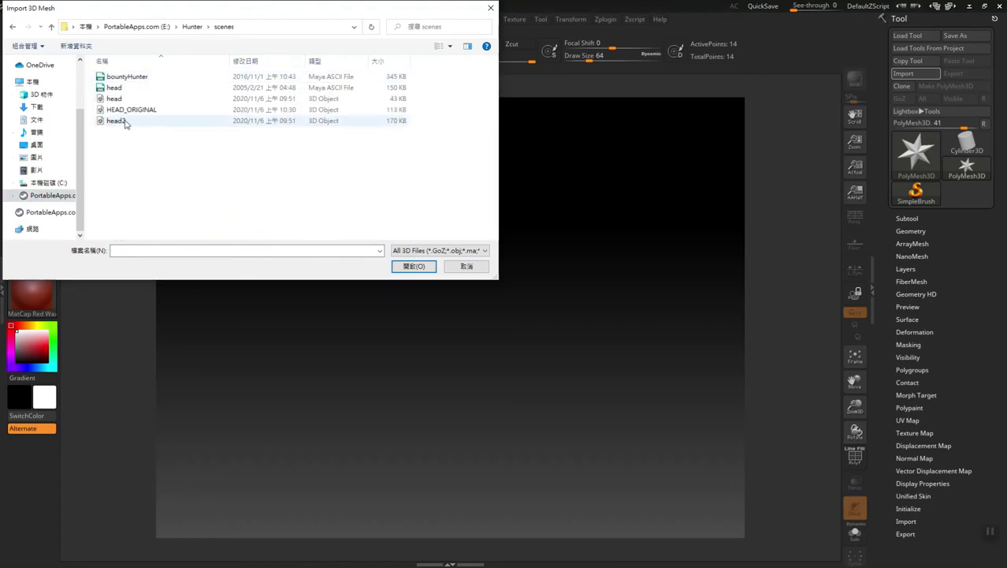
pyautogui.click(130, 110)
pyautogui.click(414, 266)
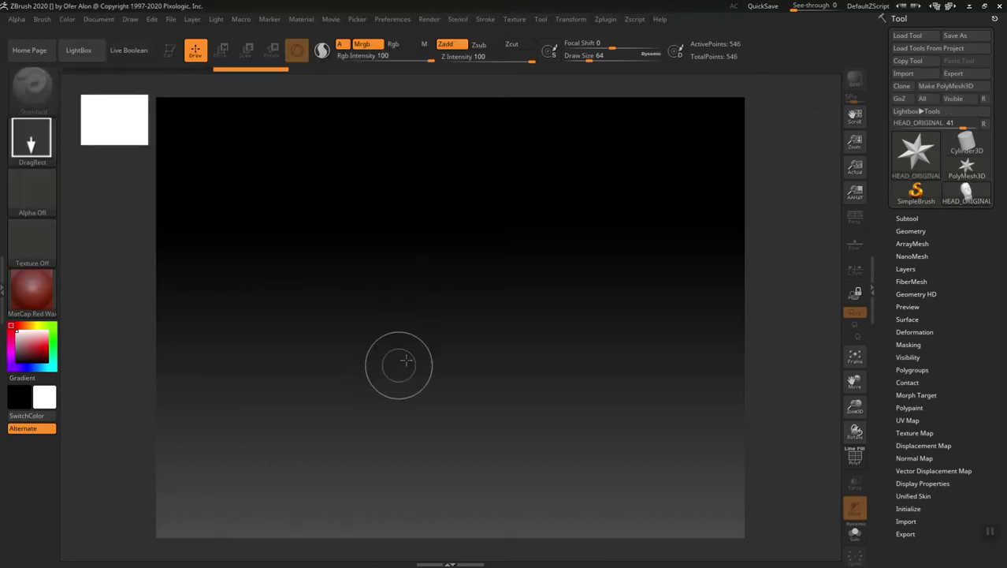
# Draw the imported head onto the canvas, enter Edit mode and briefly check its wireframe with Polyframe.
pyautogui.moveTo(470, 261); pyautogui.dragTo(454, 485)
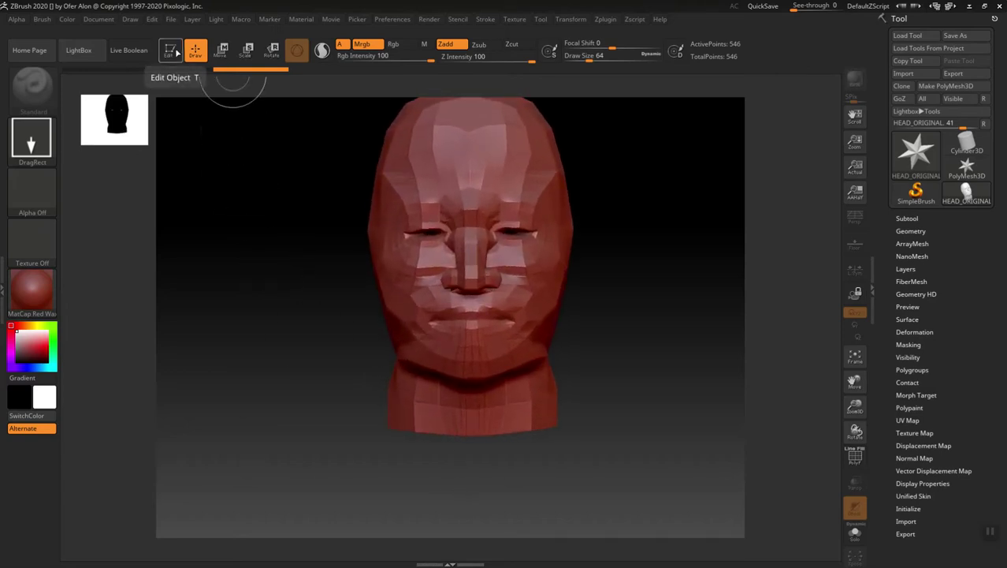
pyautogui.click(177, 52)
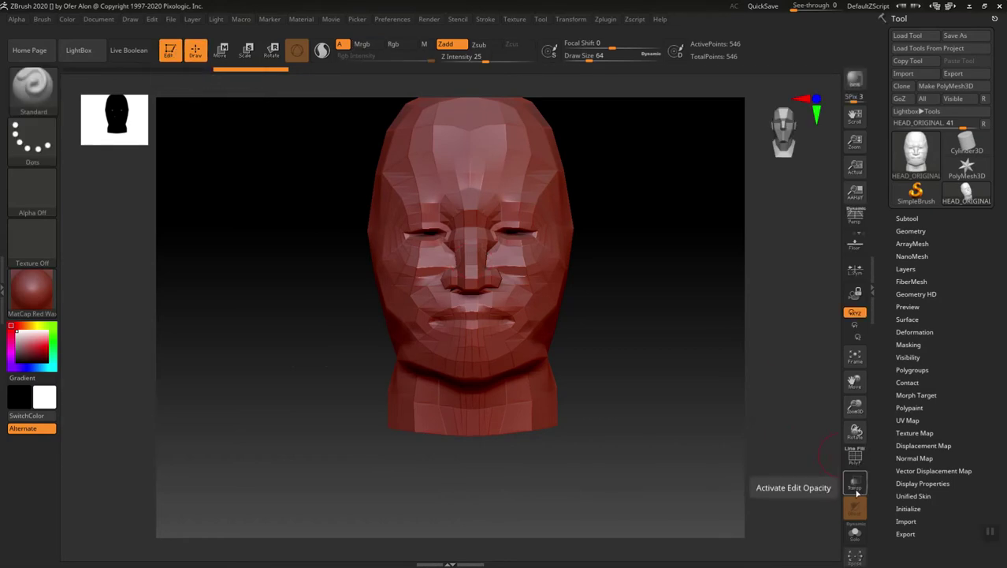
pyautogui.click(854, 463)
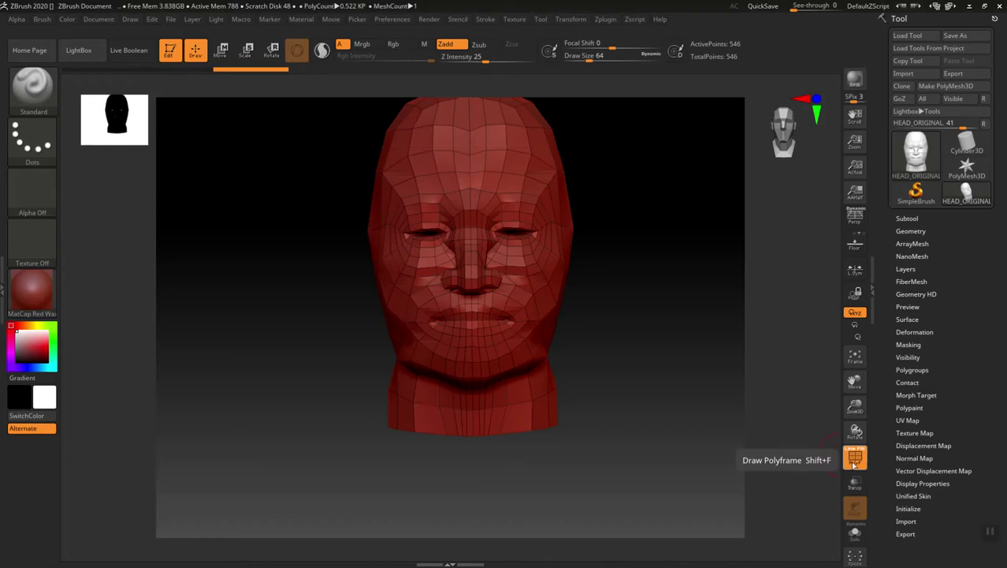
pyautogui.click(854, 464)
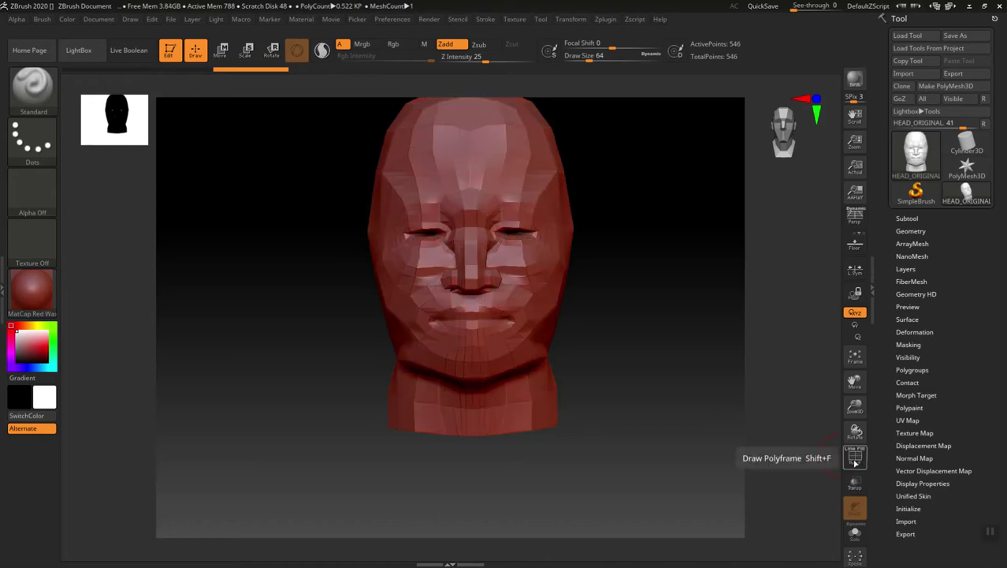
pyautogui.moveTo(689, 412)
pyautogui.mouseDown()
pyautogui.moveTo(678, 400)
pyautogui.moveTo(688, 412)
pyautogui.mouseUp()
pyautogui.moveTo(652, 356); pyautogui.dragTo(634, 425)
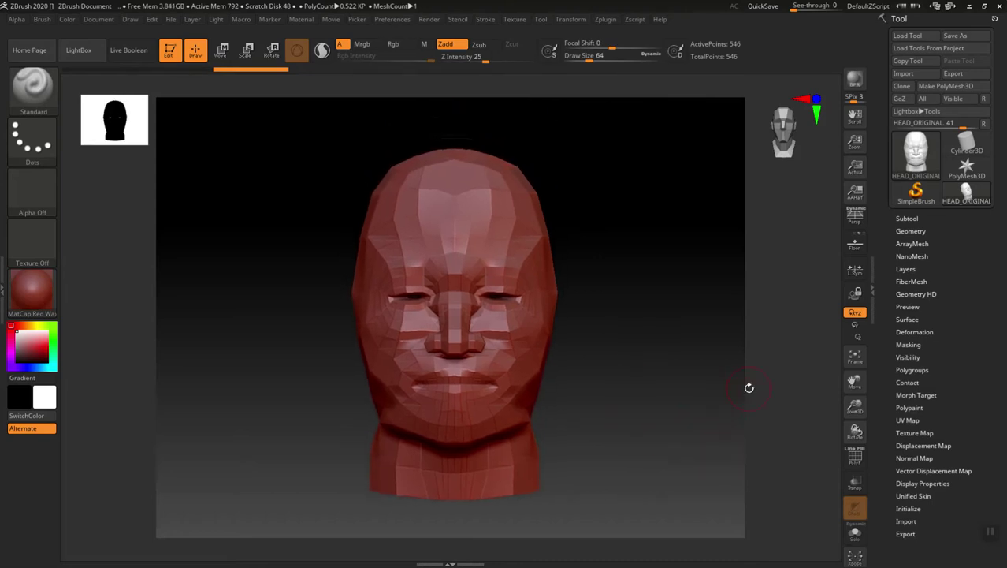
pyautogui.moveTo(660, 375); pyautogui.dragTo(666, 346)
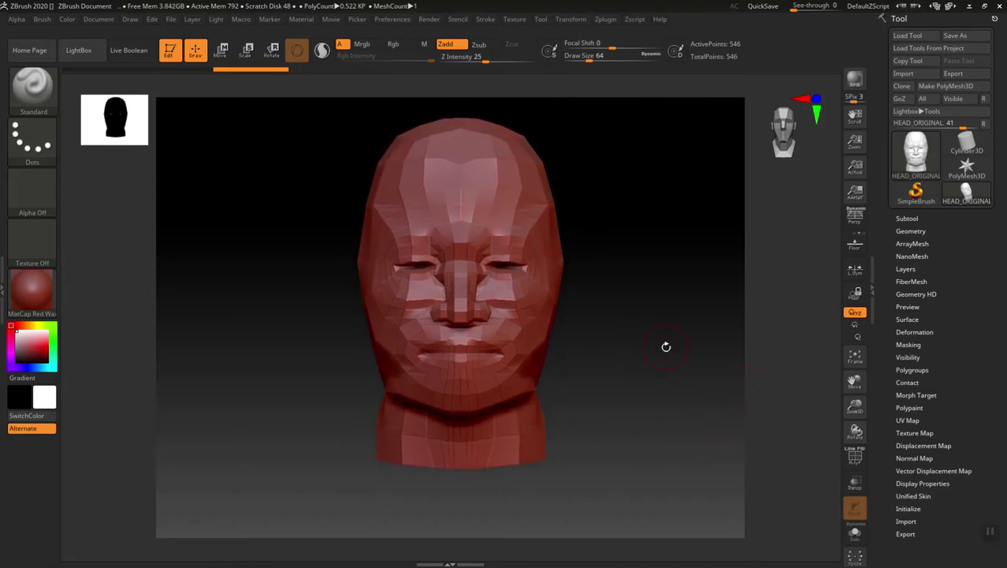
# Choose the Move brush as the active sculpting brush.
pyautogui.click(32, 107)
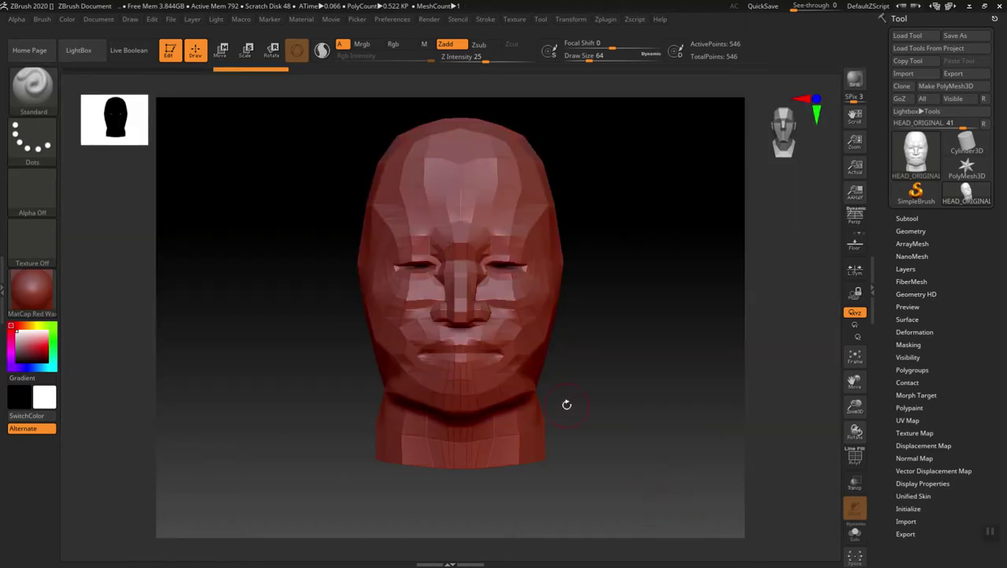
pyautogui.press('b')
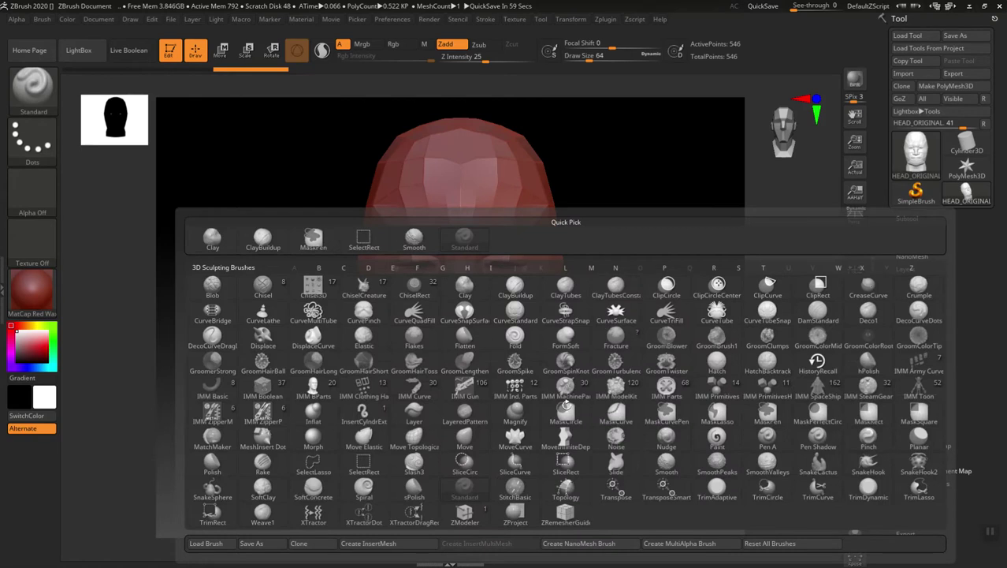
pyautogui.press('m')
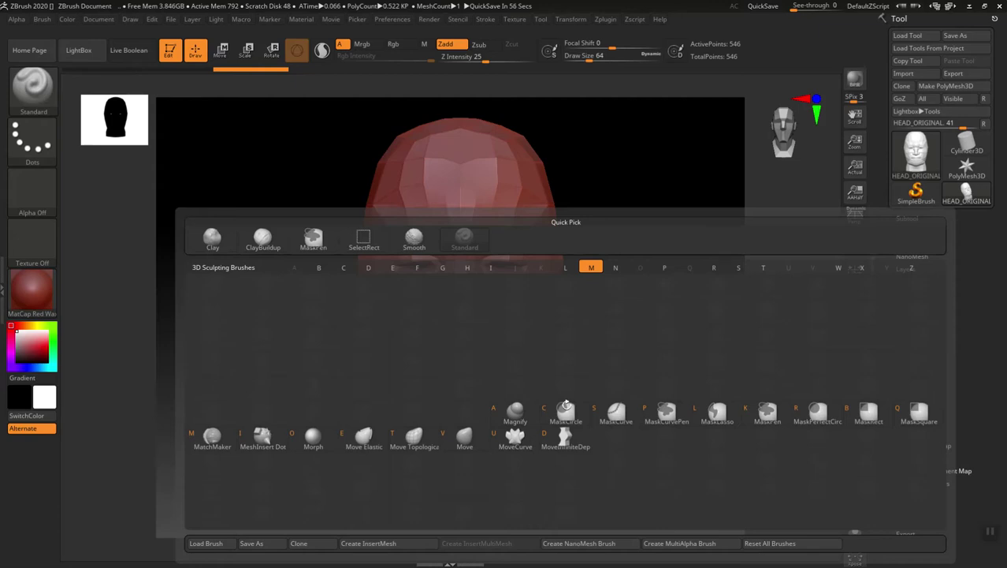
pyautogui.click(462, 441)
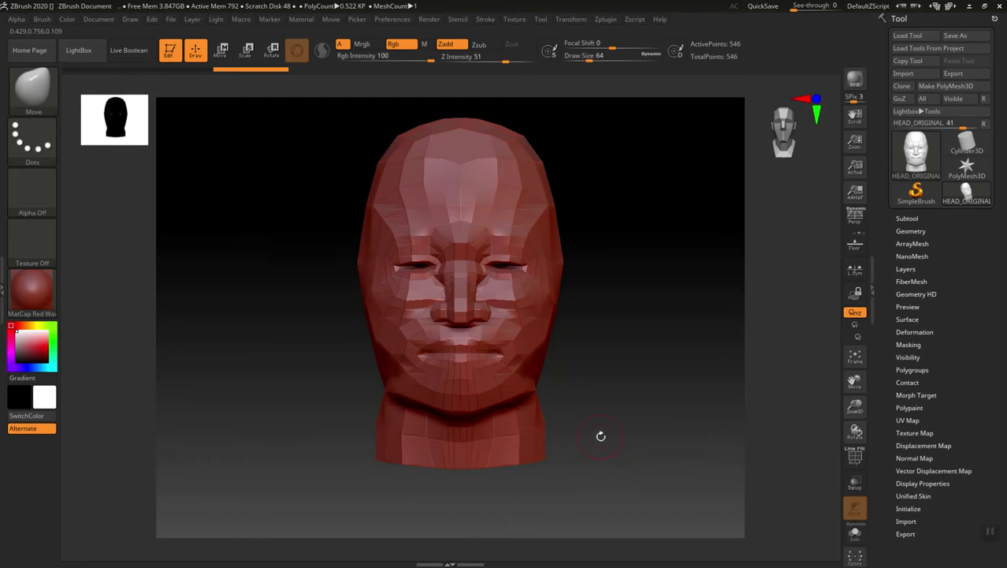
pyautogui.press('b')
pyautogui.press('m')
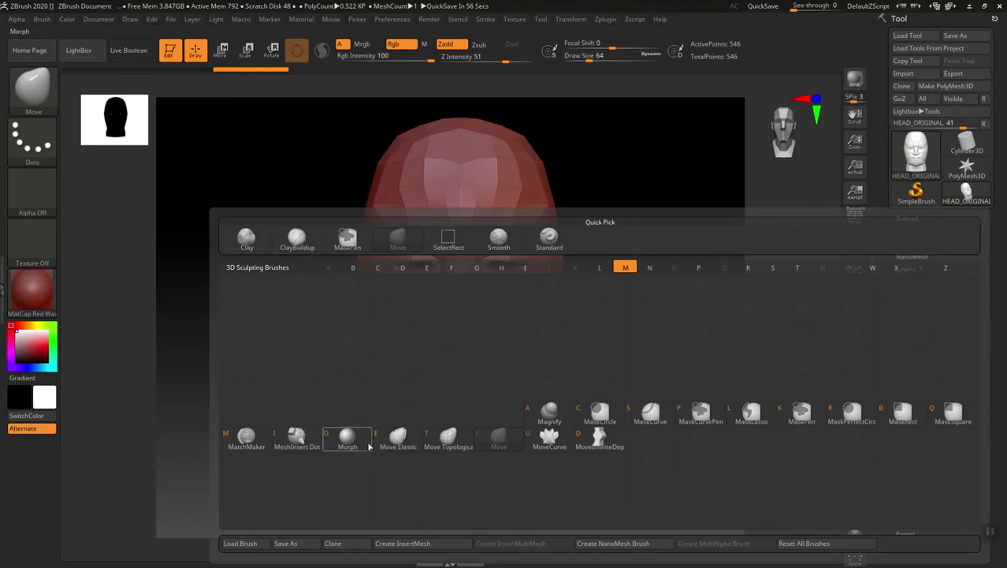
pyautogui.press('Escape')
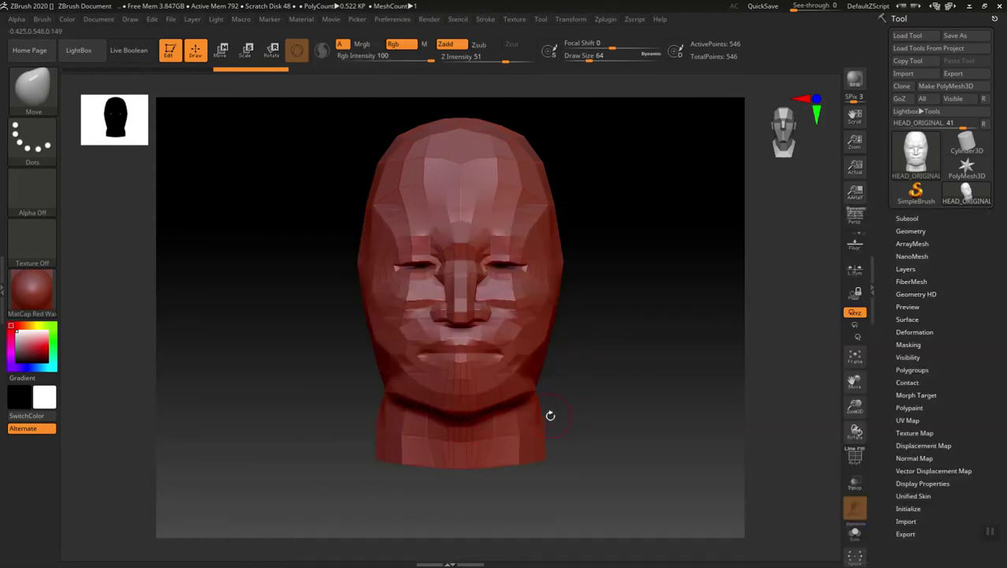
# Activate symmetry so that brush strokes affect both sides of the head.
pyautogui.click(572, 21)
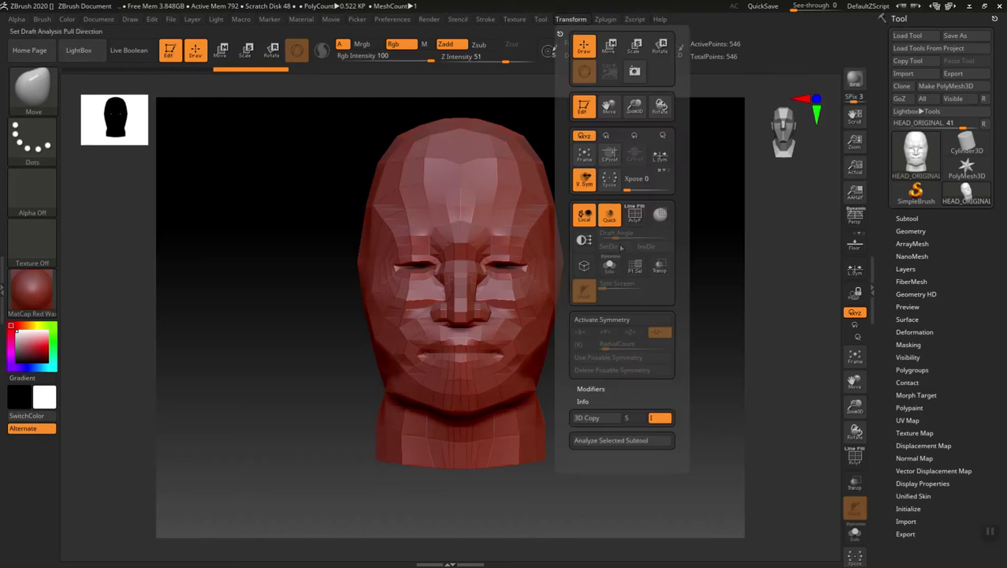
pyautogui.click(620, 321)
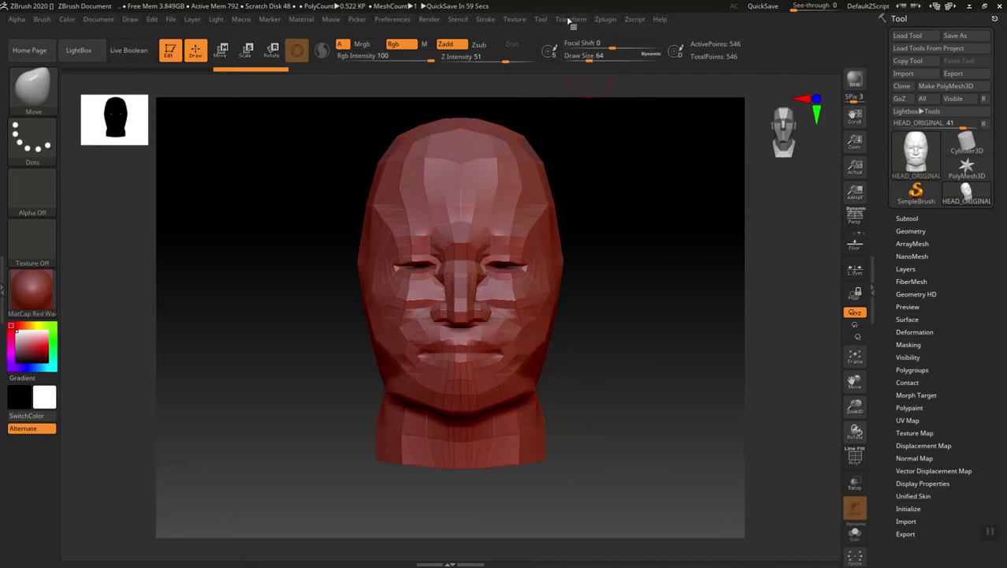
pyautogui.click(570, 21)
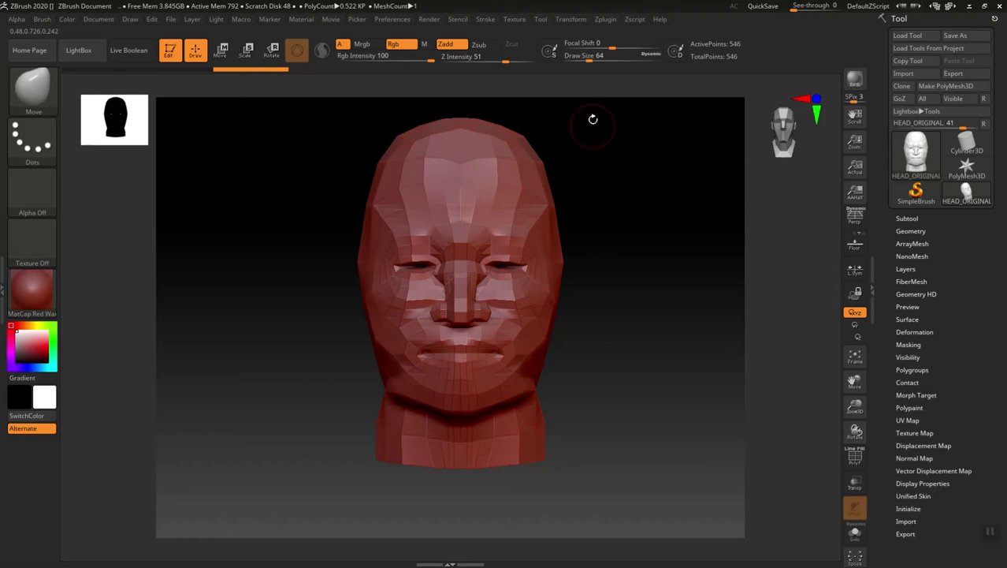
# Set the Draw Size to 172 and push in the sides of the neck, temples, cheeks and jaw with the Move brush.
pyautogui.moveTo(591, 56); pyautogui.dragTo(606, 60)
pyautogui.press('s')
pyautogui.moveTo(626, 345)
pyautogui.mouseDown()
pyautogui.moveTo(639, 345)
pyautogui.moveTo(625, 343)
pyautogui.mouseUp()
pyautogui.moveTo(543, 411); pyautogui.dragTo(491, 432)
pyautogui.moveTo(377, 167)
pyautogui.mouseDown()
pyautogui.moveTo(358, 271)
pyautogui.moveTo(368, 263)
pyautogui.mouseUp()
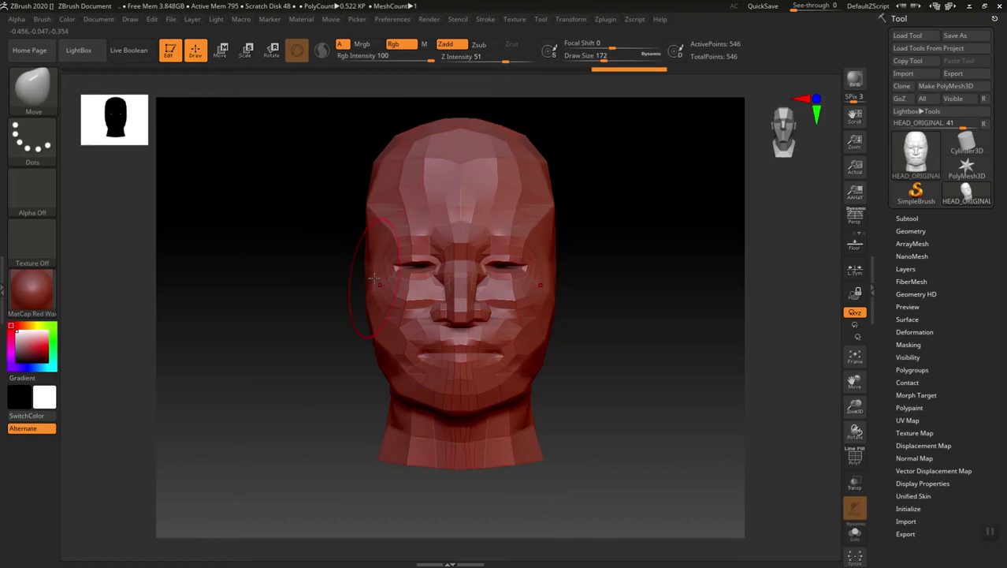
pyautogui.moveTo(375, 366); pyautogui.dragTo(405, 370)
pyautogui.moveTo(611, 388); pyautogui.dragTo(635, 379)
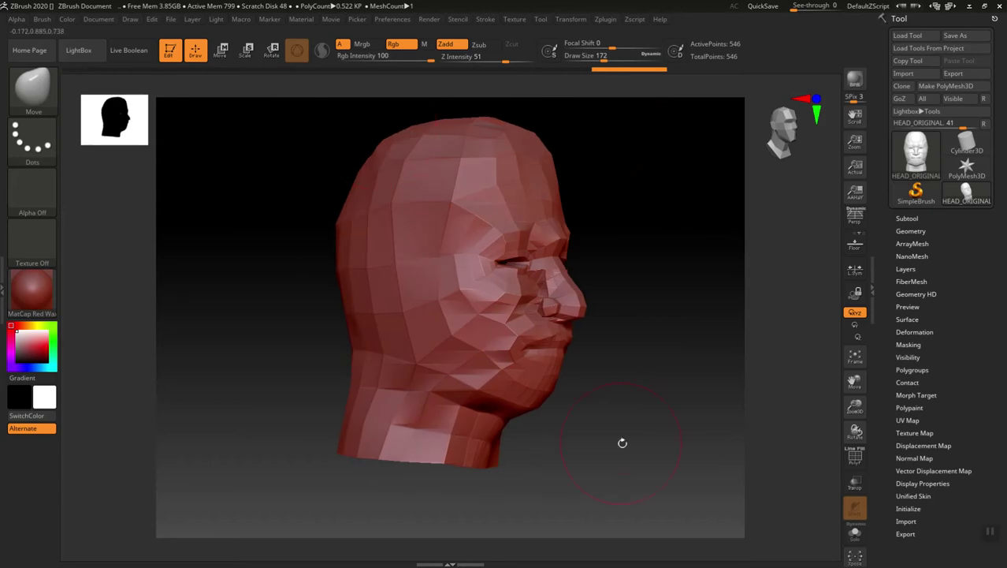
# Pull the upper back of the skull outward and push the nape inward with the Move brush.
pyautogui.moveTo(633, 437)
pyautogui.mouseDown()
pyautogui.moveTo(670, 431)
pyautogui.moveTo(645, 436)
pyautogui.moveTo(644, 424)
pyautogui.mouseUp()
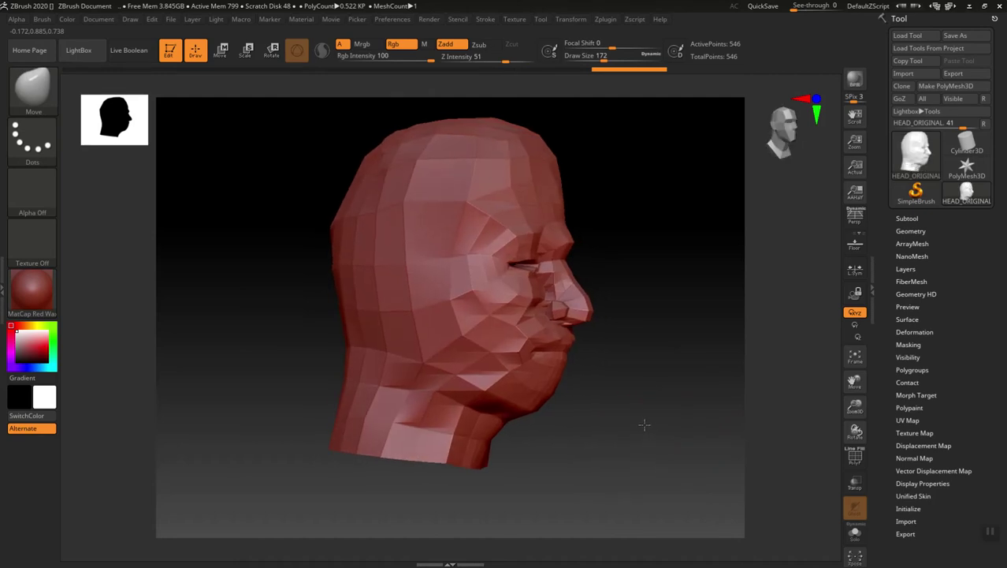
pyautogui.moveTo(645, 425); pyautogui.dragTo(659, 424)
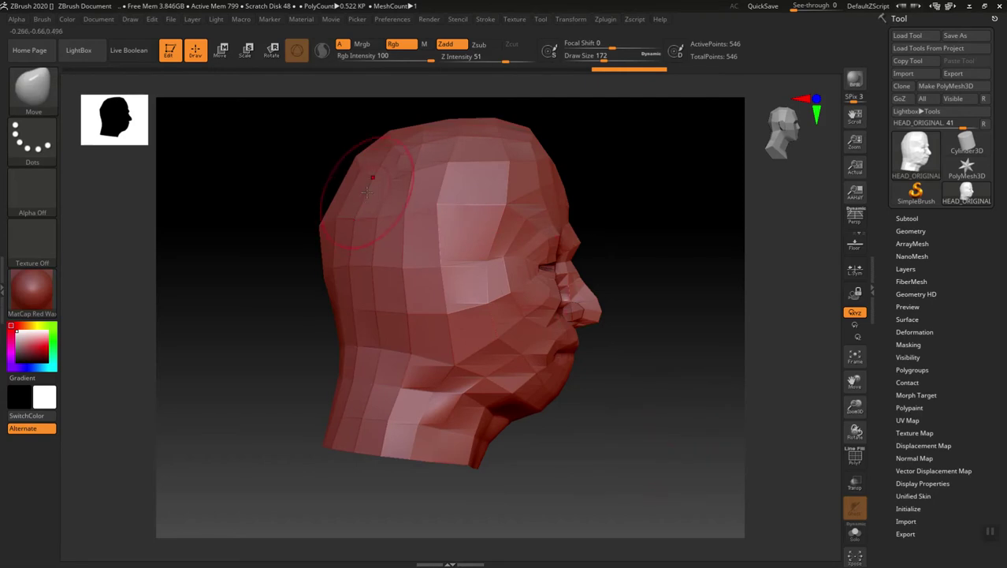
pyautogui.moveTo(358, 164); pyautogui.dragTo(351, 158)
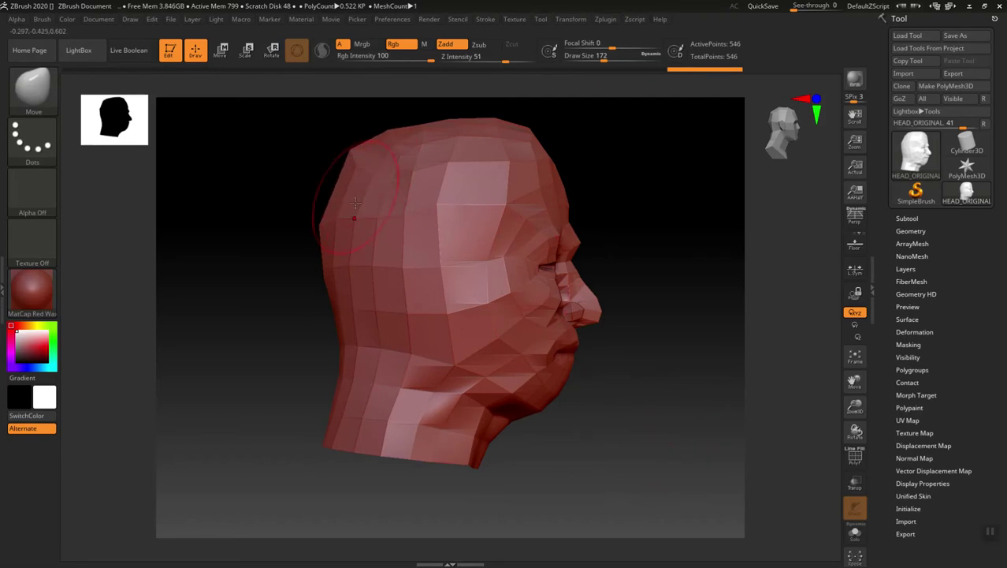
pyautogui.moveTo(345, 367); pyautogui.dragTo(353, 369)
# Set the Draw Size to 120 and reshape the chin and jaw in profile with the Move brush.
pyautogui.moveTo(614, 414)
pyautogui.mouseDown()
pyautogui.moveTo(601, 405)
pyautogui.moveTo(583, 421)
pyautogui.moveTo(548, 394)
pyautogui.moveTo(566, 417)
pyautogui.mouseUp()
pyautogui.press('s')
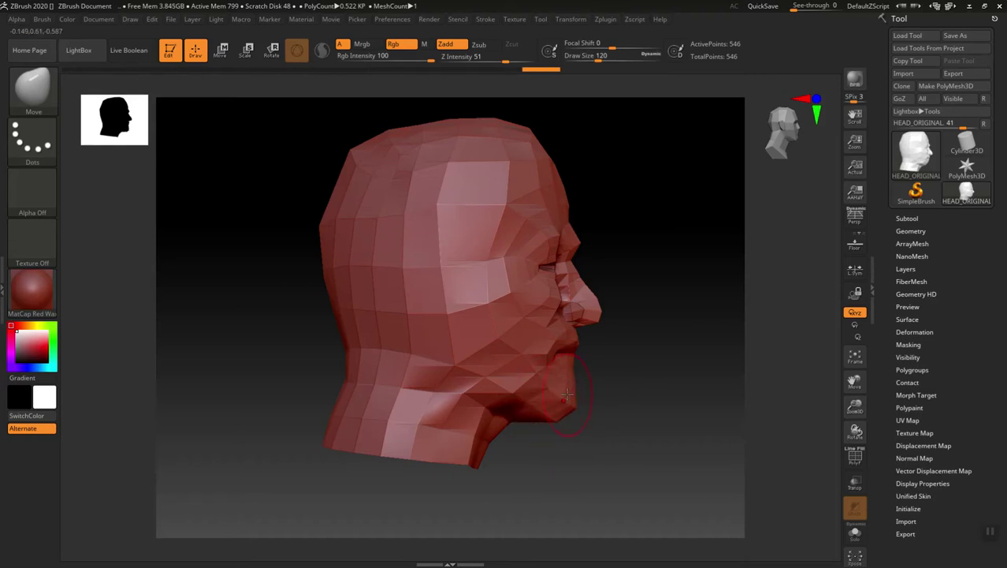
pyautogui.moveTo(641, 232)
pyautogui.mouseDown()
pyautogui.moveTo(695, 462)
pyautogui.moveTo(541, 400)
pyautogui.moveTo(497, 365)
pyautogui.mouseUp()
pyautogui.moveTo(717, 442)
pyautogui.mouseDown()
pyautogui.moveTo(670, 444)
pyautogui.moveTo(705, 439)
pyautogui.moveTo(698, 430)
pyautogui.moveTo(710, 435)
pyautogui.mouseUp()
pyautogui.moveTo(375, 324)
pyautogui.mouseDown()
pyautogui.moveTo(473, 322)
pyautogui.moveTo(441, 316)
pyautogui.mouseUp()
# Enlarge the brush to a Draw Size of 338.
pyautogui.press('s')
pyautogui.moveTo(350, 237); pyautogui.dragTo(371, 238)
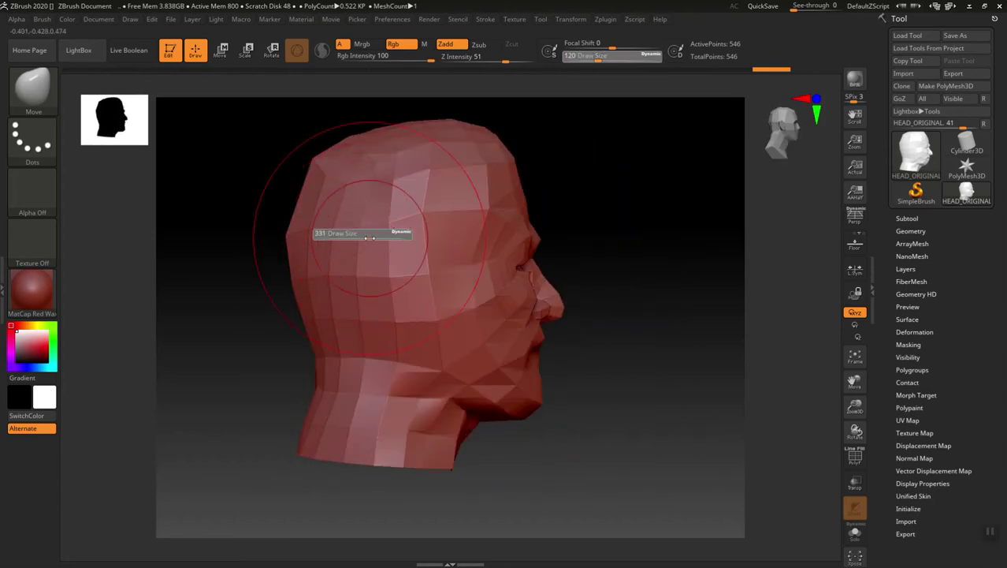
# Try smoothing the cranium with the Smooth brush at a lowered Z Intensity, and undo the stroke.
pyautogui.press('shift')
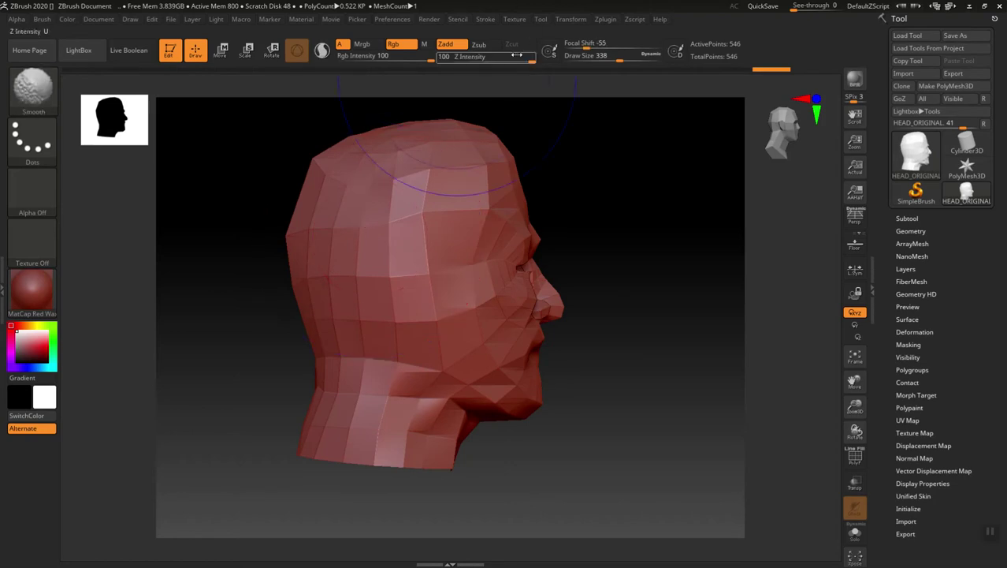
pyautogui.click(491, 60)
pyautogui.write('32')
pyautogui.keyDown('shift'); pyautogui.moveTo(402, 197); pyautogui.dragTo(400, 194); pyautogui.keyUp('shift')
pyautogui.press('ctrl')
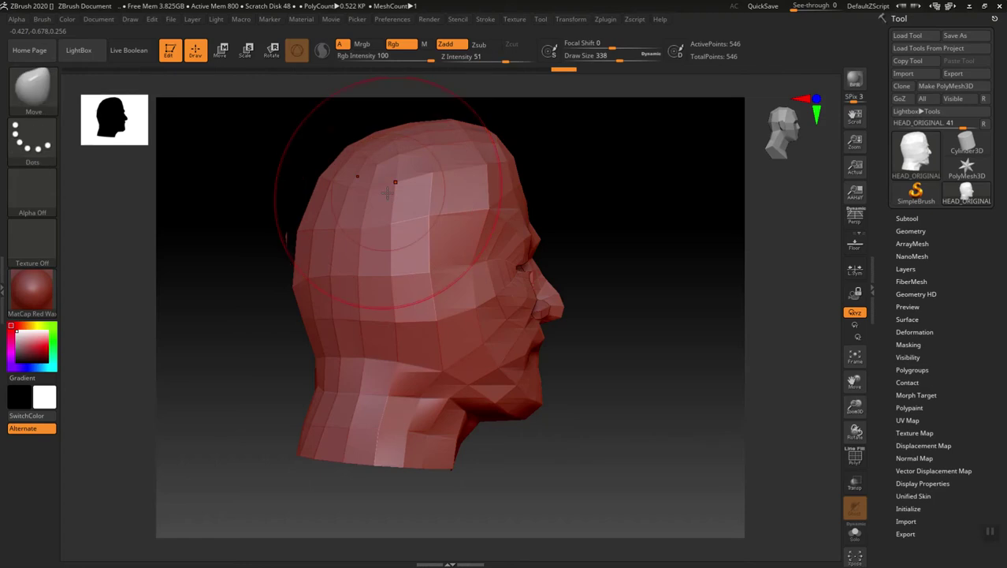
pyautogui.hotkey('ctrl', 'z')
# Set the Smooth brush's Z Intensity to 9, lightly smooth the skull and side of the face, and undo the forehead stroke.
pyautogui.click(480, 59)
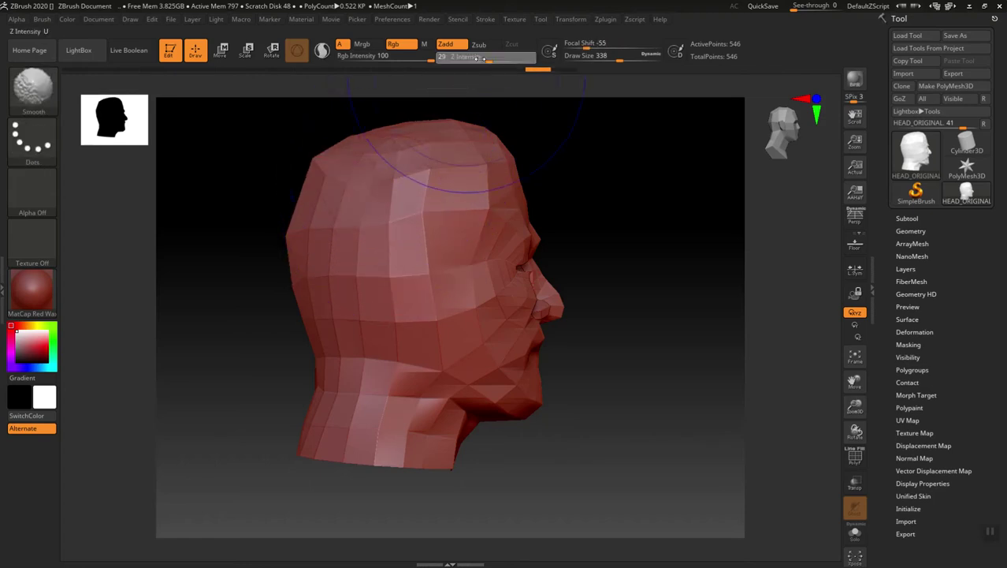
pyautogui.moveTo(470, 59); pyautogui.dragTo(468, 59)
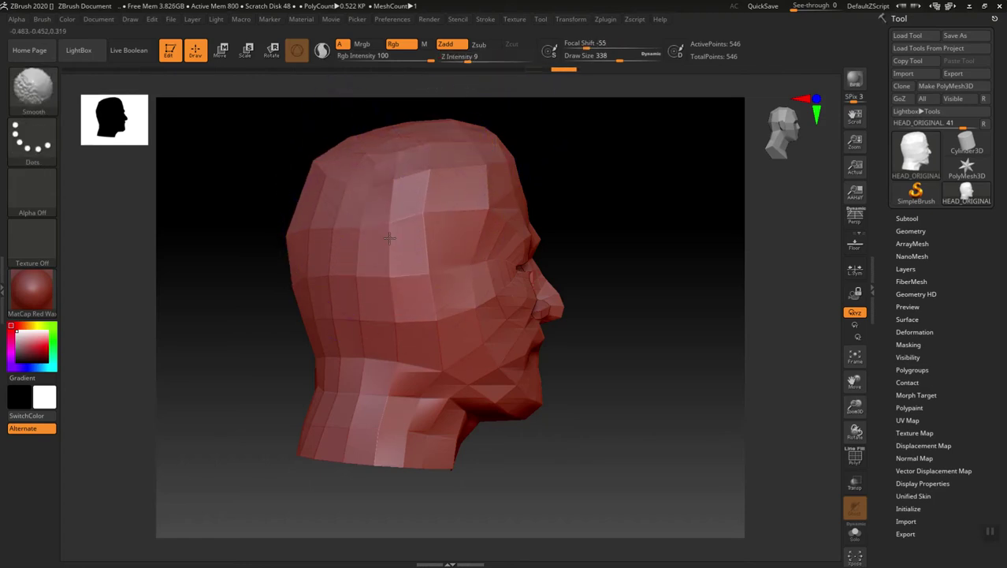
pyautogui.keyDown('shift'); pyautogui.moveTo(471, 290); pyautogui.dragTo(475, 297); pyautogui.keyUp('shift')
pyautogui.moveTo(620, 375); pyautogui.dragTo(582, 367)
pyautogui.keyDown('shift'); pyautogui.moveTo(520, 353); pyautogui.dragTo(486, 212); pyautogui.keyUp('shift')
pyautogui.moveTo(736, 391); pyautogui.dragTo(709, 401)
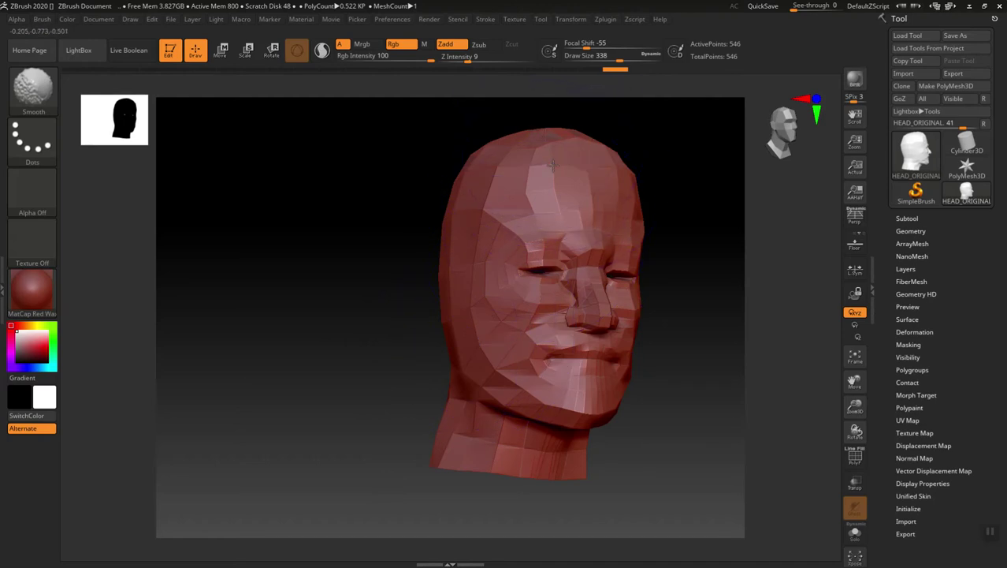
pyautogui.keyDown('shift'); pyautogui.moveTo(554, 164); pyautogui.dragTo(549, 164); pyautogui.keyUp('shift')
pyautogui.hotkey('ctrl', 'z')
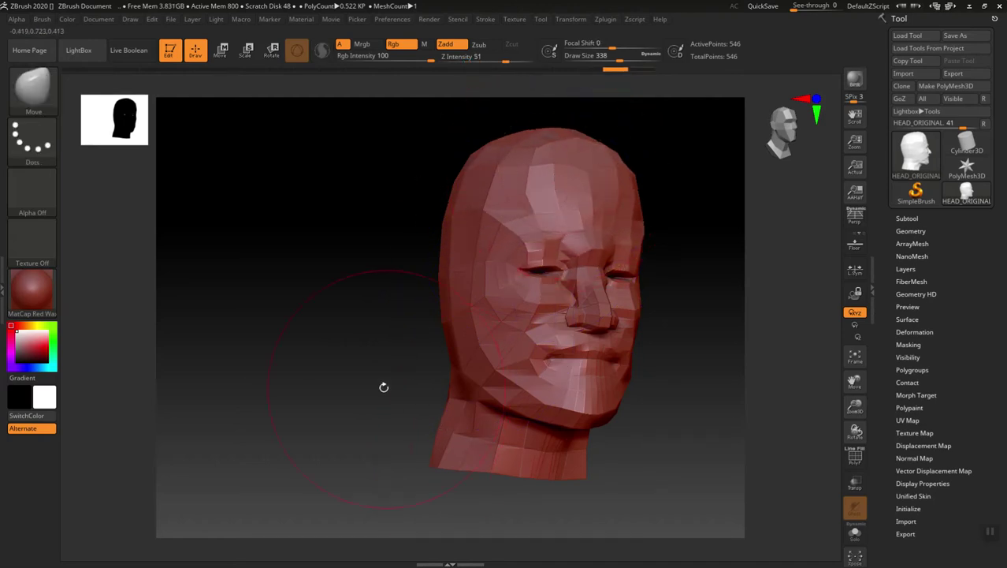
# Set the Draw Size to 80 and refine the neck and the area beneath the jaw with the Move brush.
pyautogui.moveTo(416, 404); pyautogui.dragTo(375, 346)
pyautogui.press('s')
pyautogui.moveTo(502, 428); pyautogui.dragTo(500, 428)
pyautogui.moveTo(521, 435)
pyautogui.keyDown('shift'); pyautogui.mouseDown()
pyautogui.moveTo(552, 441)
pyautogui.moveTo(529, 443)
pyautogui.moveTo(537, 446)
pyautogui.moveTo(506, 422)
pyautogui.moveTo(540, 435)
pyautogui.moveTo(549, 395)
pyautogui.mouseUp(); pyautogui.keyUp('shift')
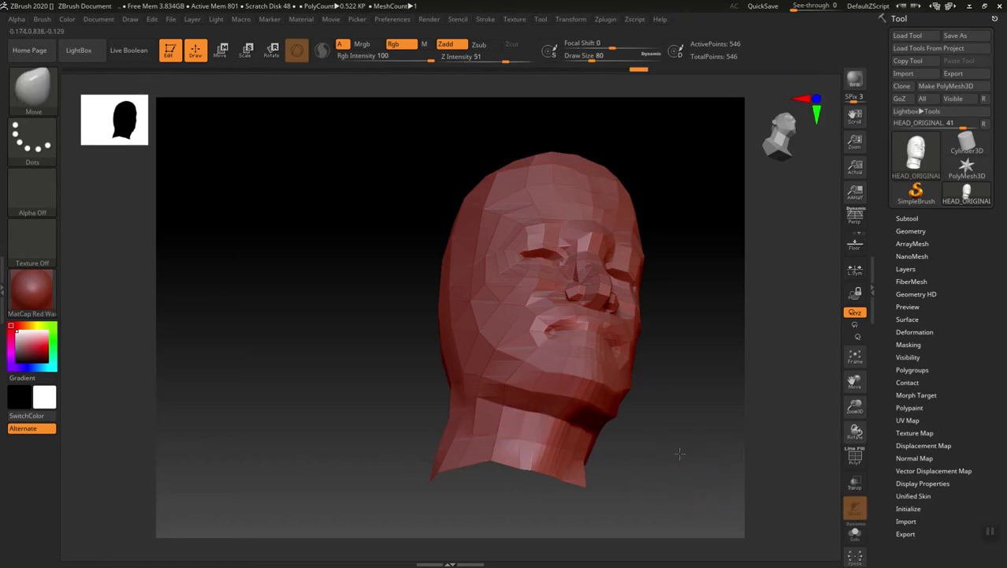
pyautogui.moveTo(679, 450); pyautogui.dragTo(822, 348)
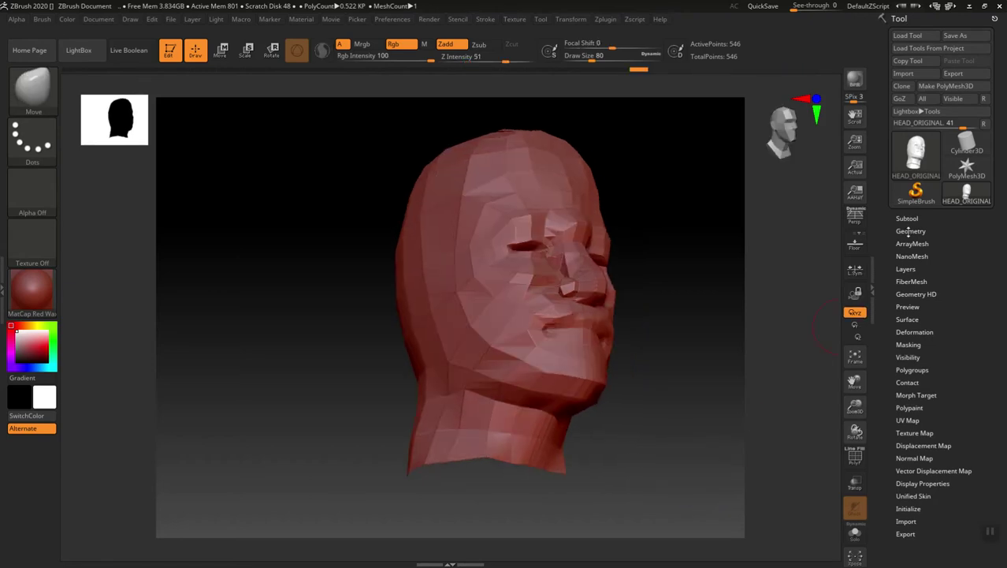
# Subdivide the head mesh by one level.
pyautogui.press('ctrl')
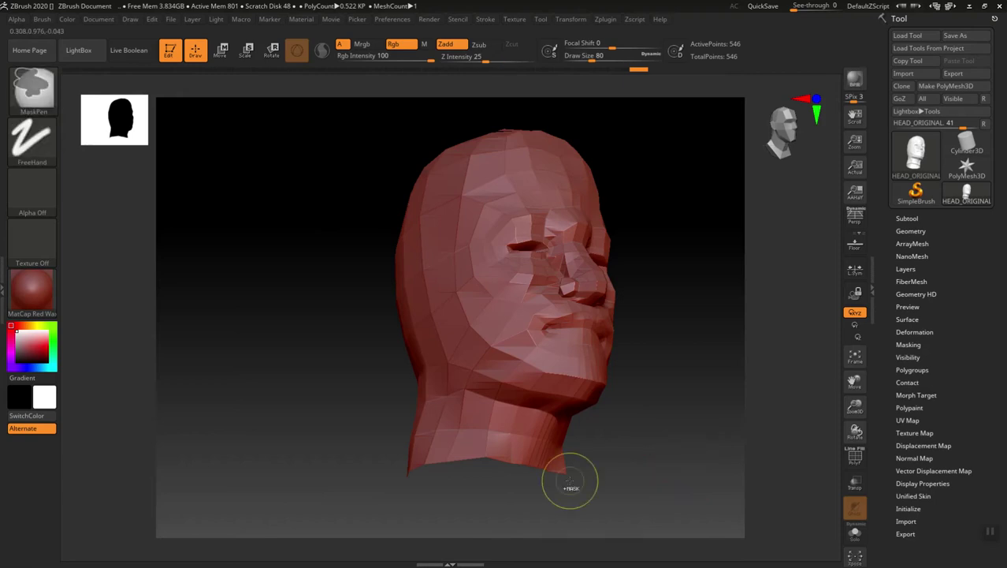
pyautogui.hotkey('ctrl', 'd')
pyautogui.moveTo(654, 429)
pyautogui.mouseDown()
pyautogui.moveTo(625, 453)
pyautogui.moveTo(648, 455)
pyautogui.mouseUp()
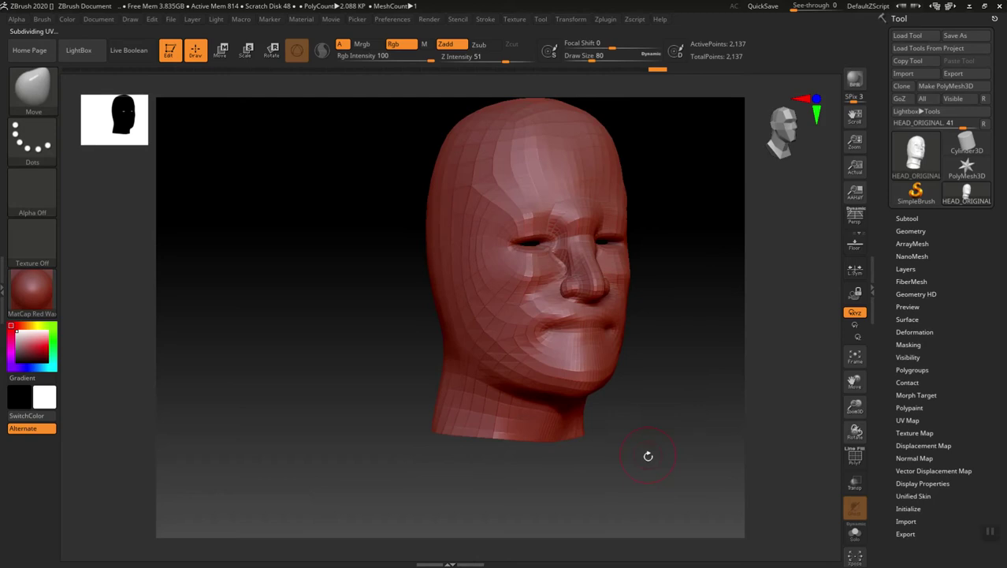
# Choose the Standard brush with Draw Size 116 and Z Intensity 8 and lightly build up the cheek and jawline.
pyautogui.press('b')
pyautogui.press('s')
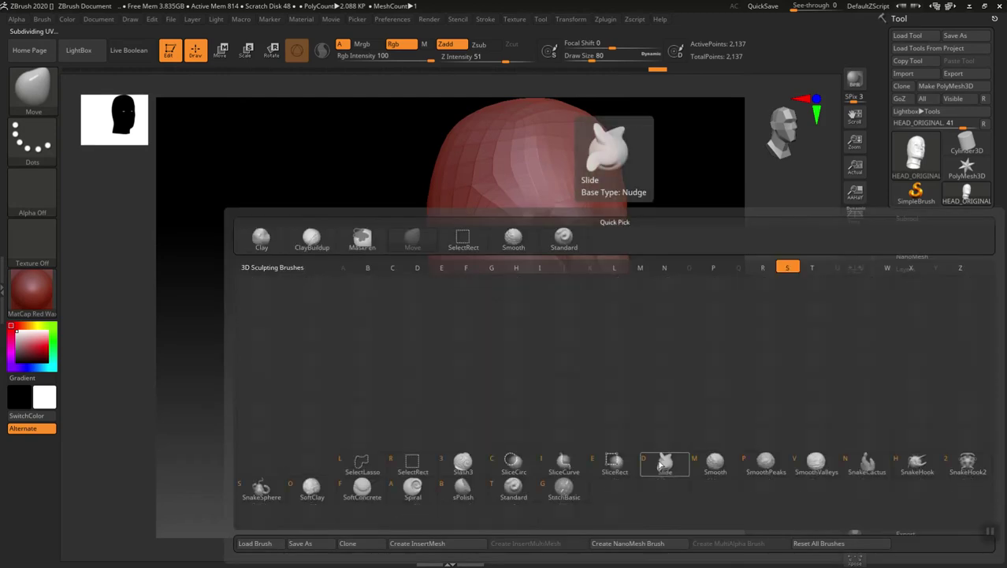
pyautogui.press('t')
pyautogui.press('s')
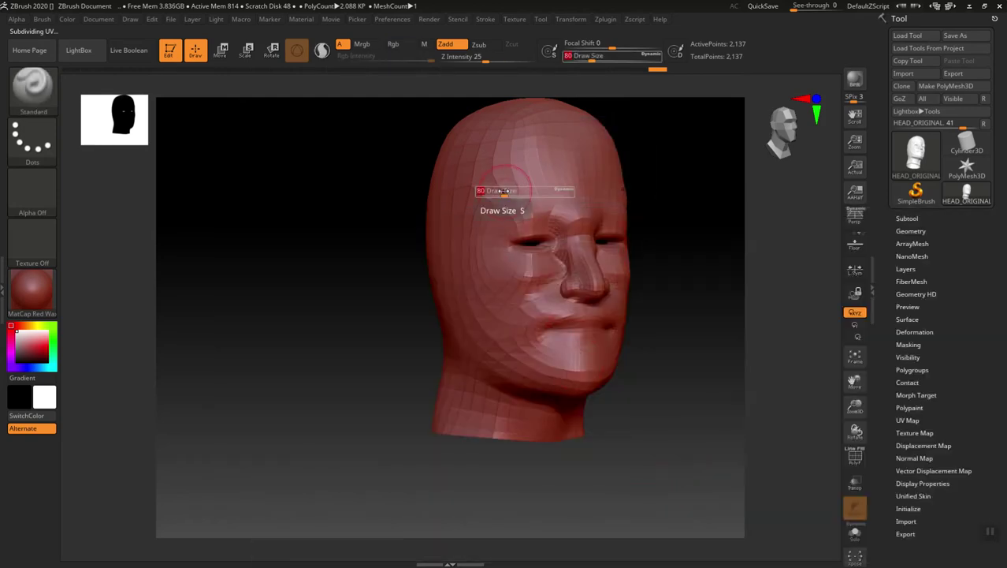
pyautogui.click(510, 191)
pyautogui.moveTo(509, 189); pyautogui.dragTo(539, 184)
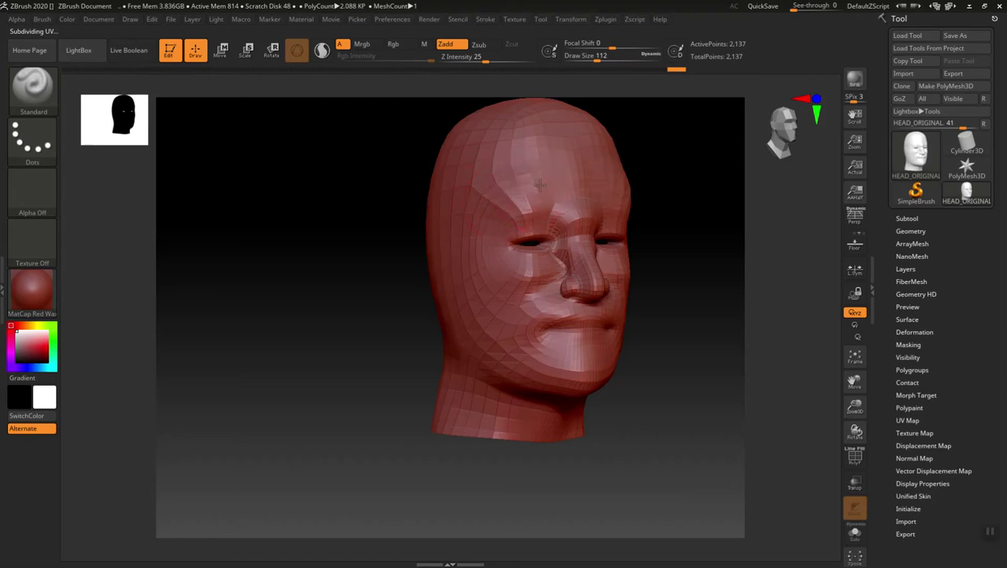
pyautogui.press('s')
pyautogui.click(570, 206)
pyautogui.moveTo(658, 356)
pyautogui.mouseDown()
pyautogui.moveTo(603, 358)
pyautogui.moveTo(666, 353)
pyautogui.moveTo(675, 372)
pyautogui.moveTo(652, 378)
pyautogui.mouseUp()
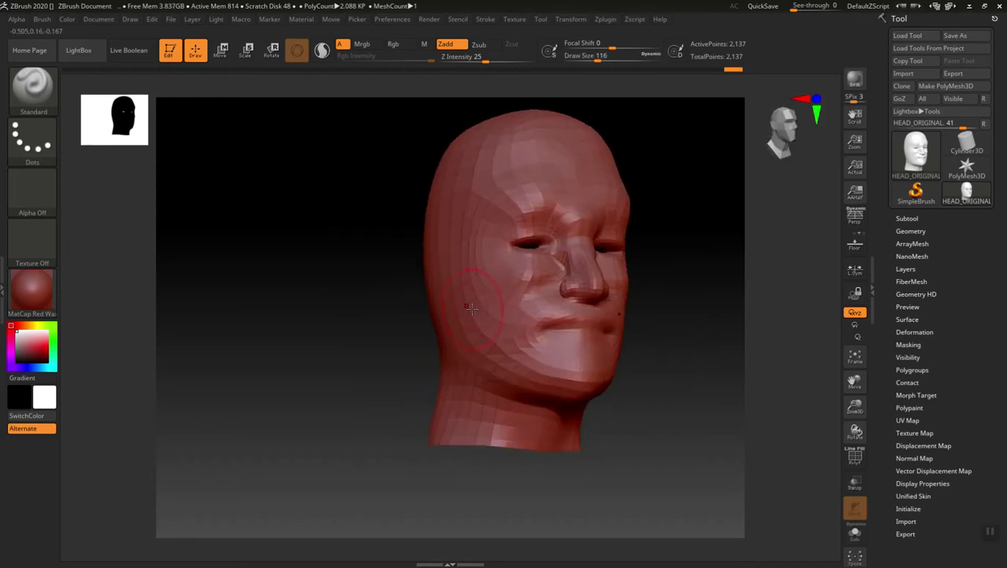
pyautogui.press('u')
pyautogui.moveTo(470, 312); pyautogui.dragTo(447, 311)
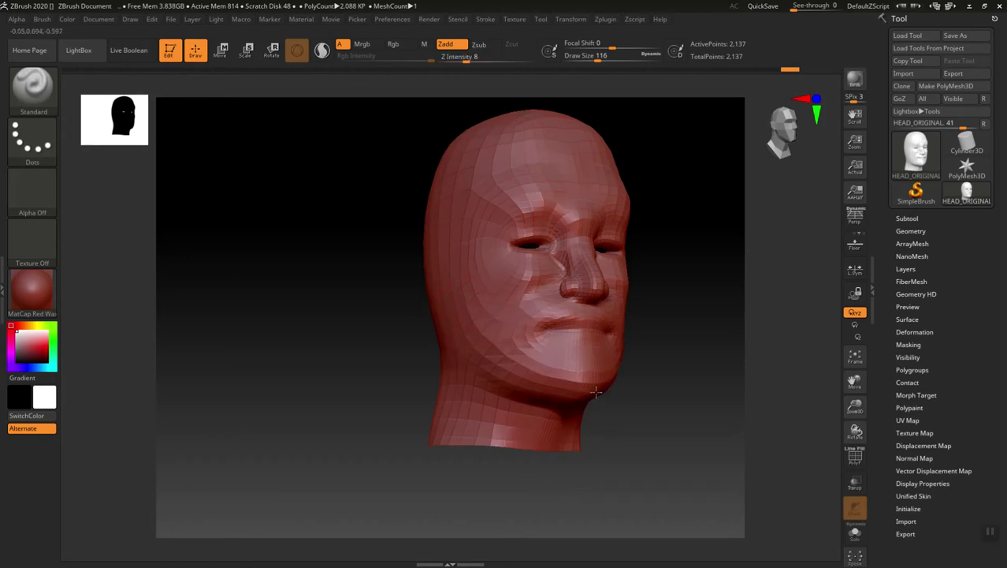
# Subdivide the head once more for finer facial detail.
pyautogui.hotkey('ctrl', 'd')
pyautogui.moveTo(664, 395)
pyautogui.mouseDown()
pyautogui.moveTo(659, 411)
pyautogui.moveTo(580, 375)
pyautogui.moveTo(604, 409)
pyautogui.moveTo(621, 377)
pyautogui.moveTo(609, 413)
pyautogui.mouseUp()
pyautogui.keyDown('alt'); pyautogui.moveTo(633, 352); pyautogui.dragTo(633, 407); pyautogui.keyUp('alt')
# Carve the mouth line and the edges of the lips with the DamStandard brush at Draw Size 44.
pyautogui.press('b')
pyautogui.press('d')
pyautogui.press('s')
pyautogui.press('s')
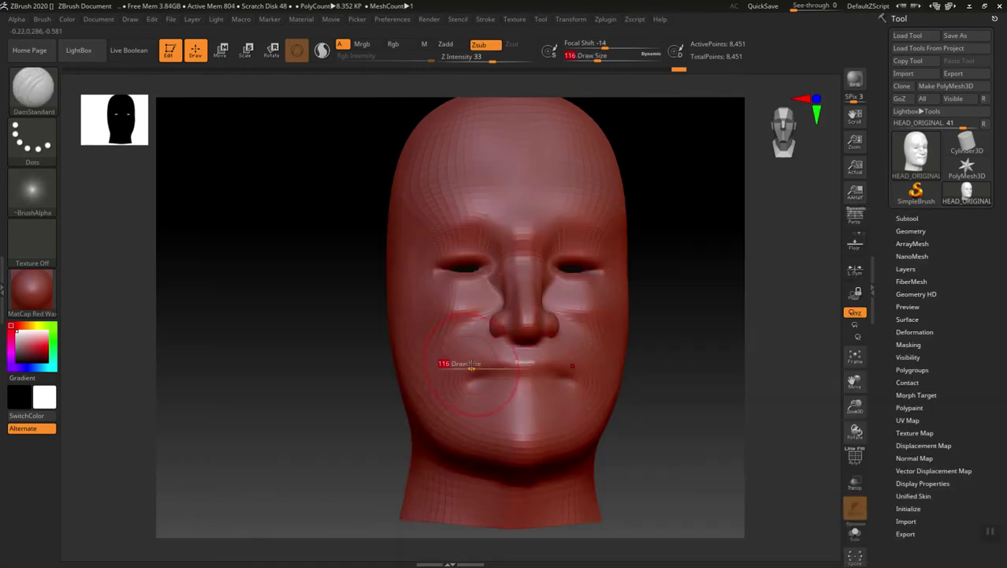
pyautogui.moveTo(468, 364)
pyautogui.mouseDown()
pyautogui.moveTo(459, 369)
pyautogui.moveTo(527, 377)
pyautogui.mouseUp()
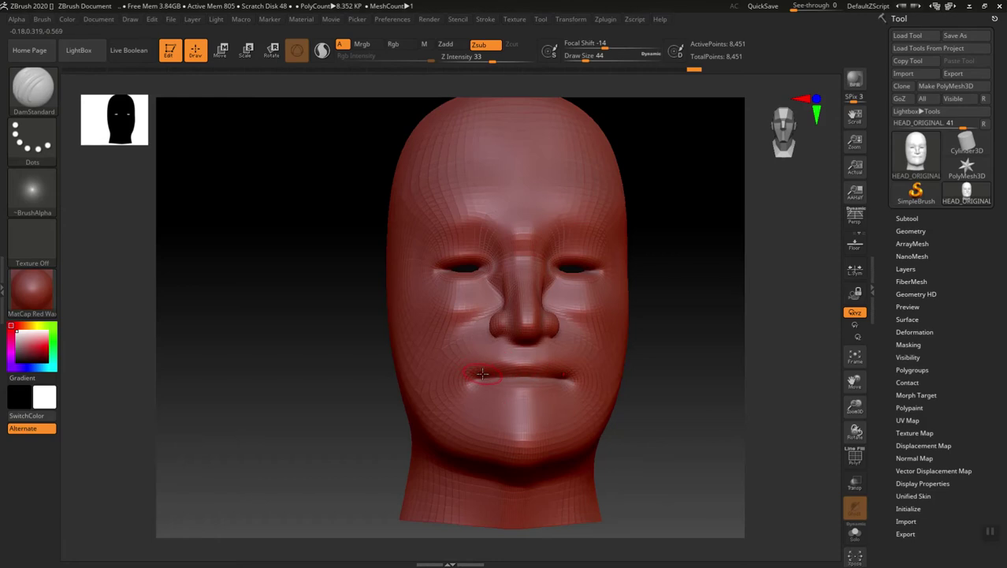
pyautogui.moveTo(475, 369)
pyautogui.mouseDown()
pyautogui.moveTo(524, 364)
pyautogui.moveTo(505, 394)
pyautogui.moveTo(523, 394)
pyautogui.mouseUp()
pyautogui.moveTo(670, 451)
pyautogui.mouseDown()
pyautogui.moveTo(630, 481)
pyautogui.moveTo(666, 456)
pyautogui.mouseUp()
# Build up the upper and lower lips with the Clay brush at Draw Size 25 and Z Intensity 18.
pyautogui.press('b')
pyautogui.press('c')
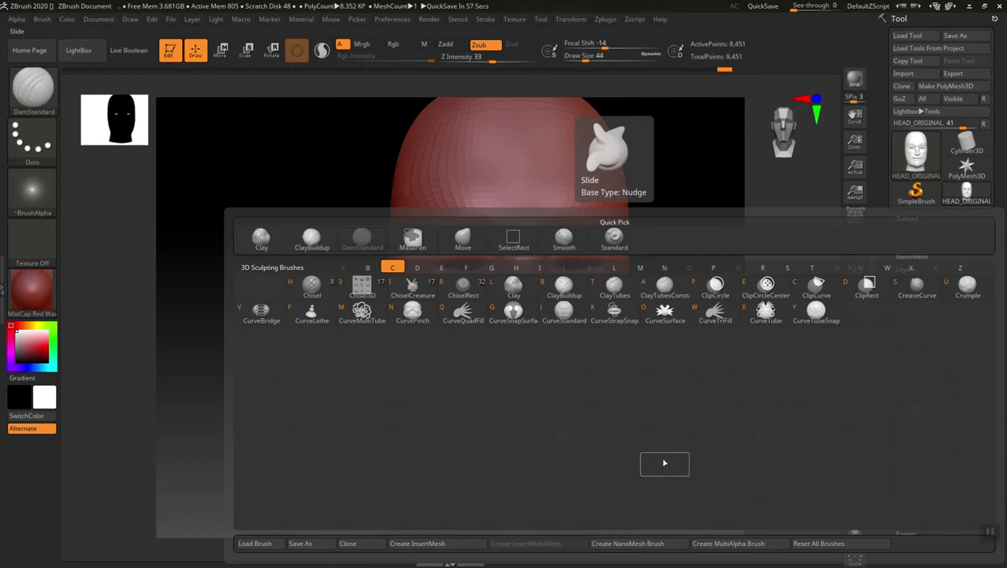
pyautogui.press('l')
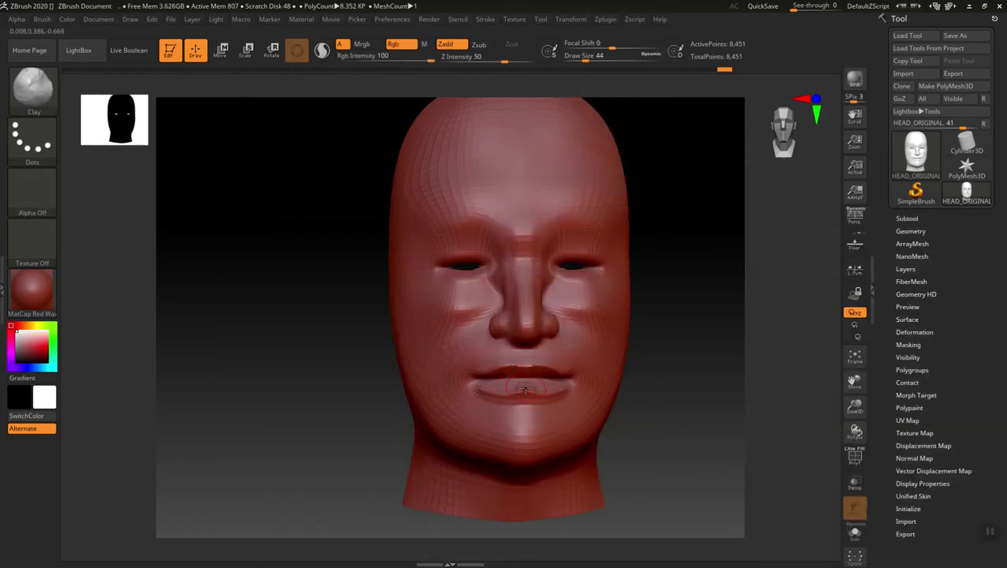
pyautogui.moveTo(500, 386)
pyautogui.mouseDown()
pyautogui.moveTo(499, 397)
pyautogui.moveTo(505, 390)
pyautogui.mouseUp()
pyautogui.hotkey('ctrl', 'z')
pyautogui.press('s')
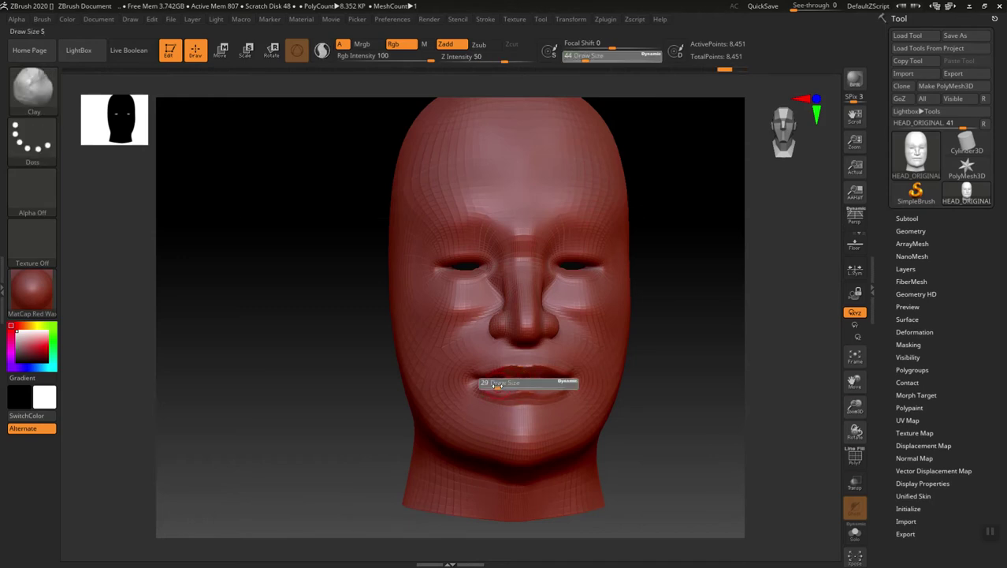
pyautogui.click(497, 384)
pyautogui.press('u')
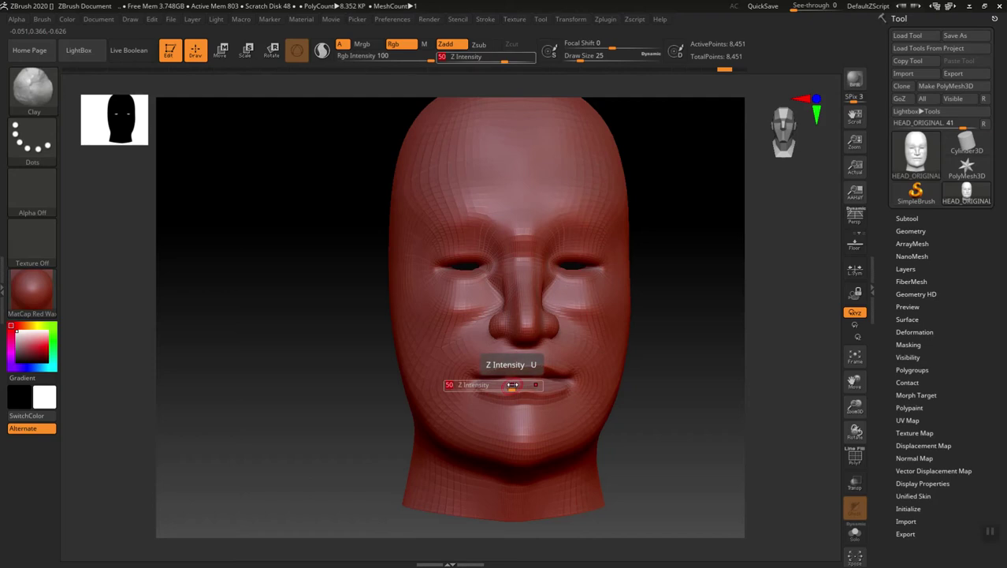
pyautogui.click(487, 384)
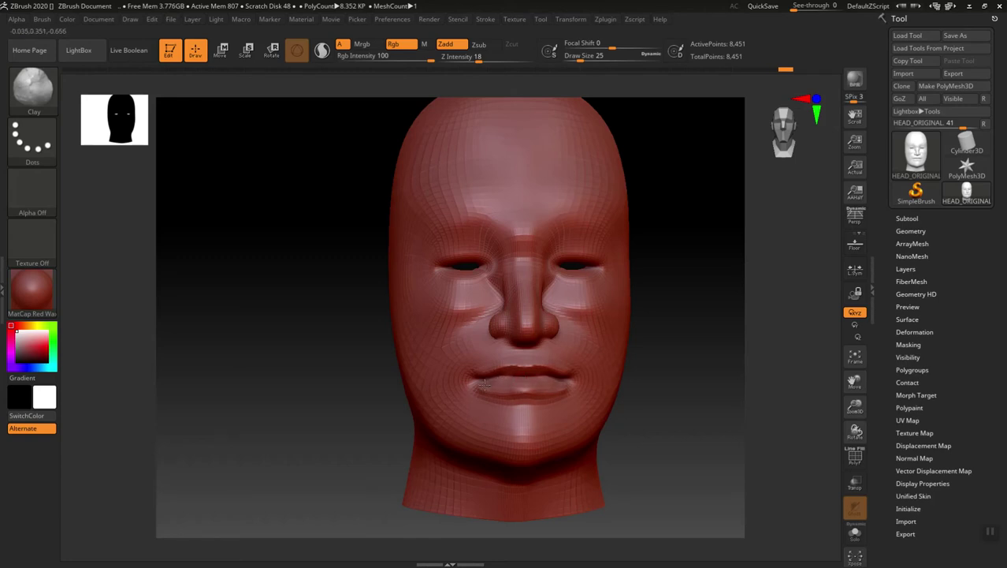
pyautogui.moveTo(633, 423); pyautogui.dragTo(628, 386)
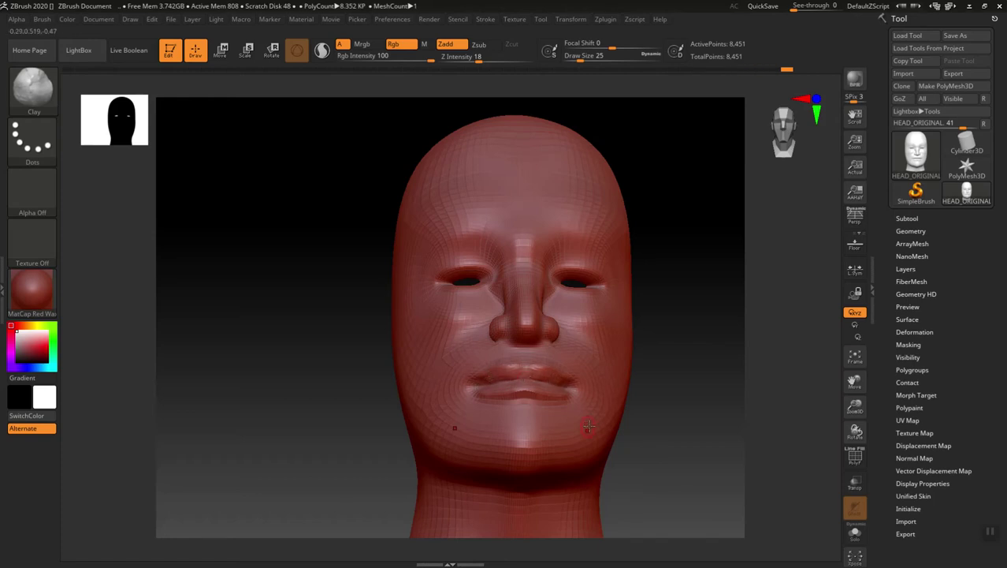
pyautogui.moveTo(680, 439); pyautogui.dragTo(685, 448)
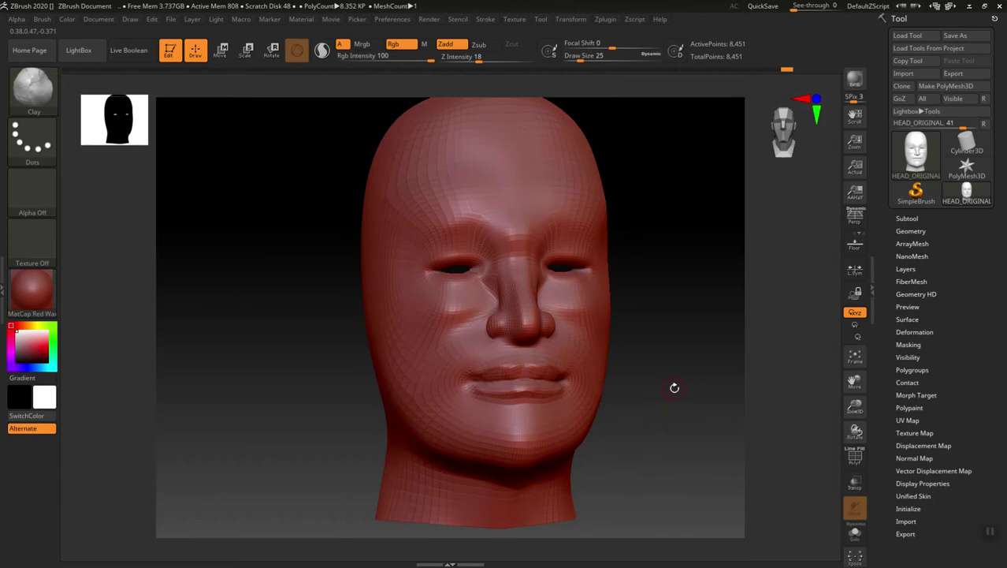
# Carve the nostrils with the Standard brush at Z Intensity 29 and shape the base of the septum between them.
pyautogui.keyDown('alt'); pyautogui.moveTo(671, 411); pyautogui.dragTo(709, 421); pyautogui.keyUp('alt')
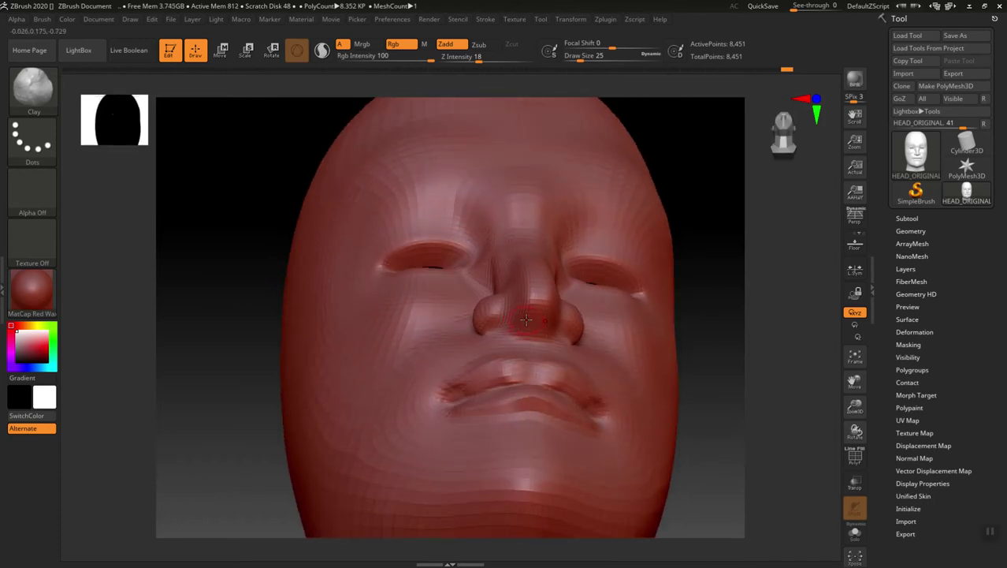
pyautogui.press('b')
pyautogui.press('s')
pyautogui.press('t')
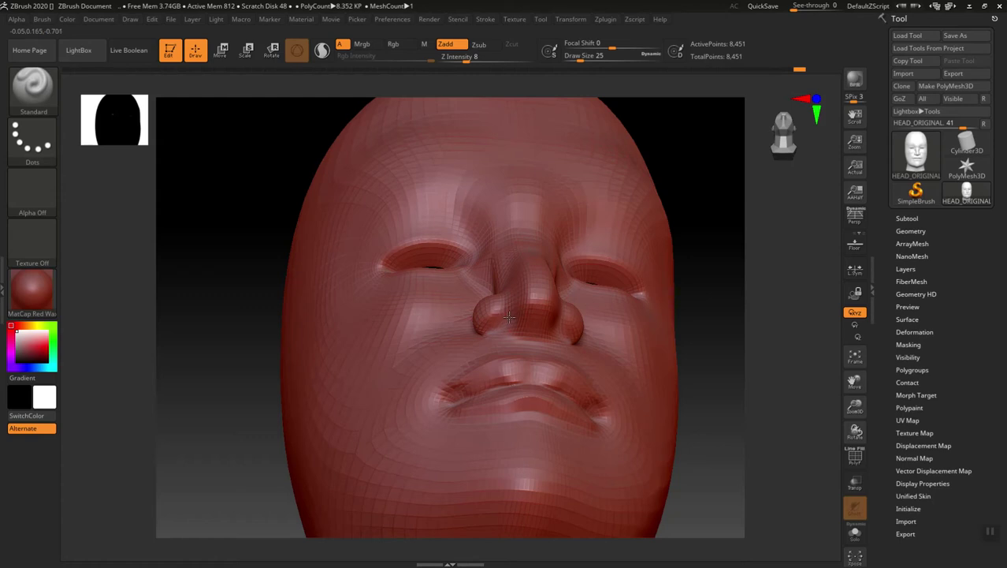
pyautogui.click(471, 58)
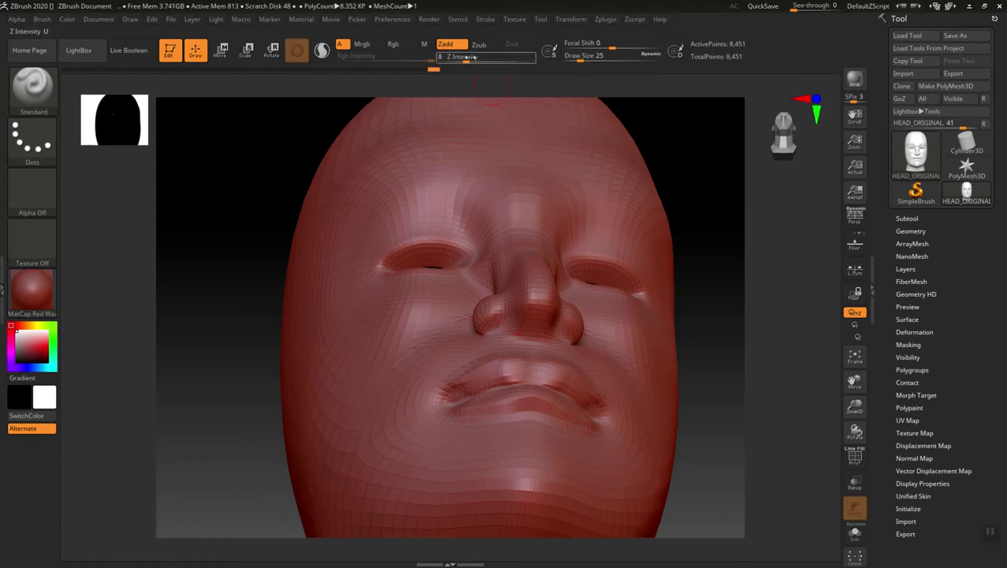
pyautogui.click(490, 58)
pyautogui.moveTo(466, 60); pyautogui.dragTo(491, 60)
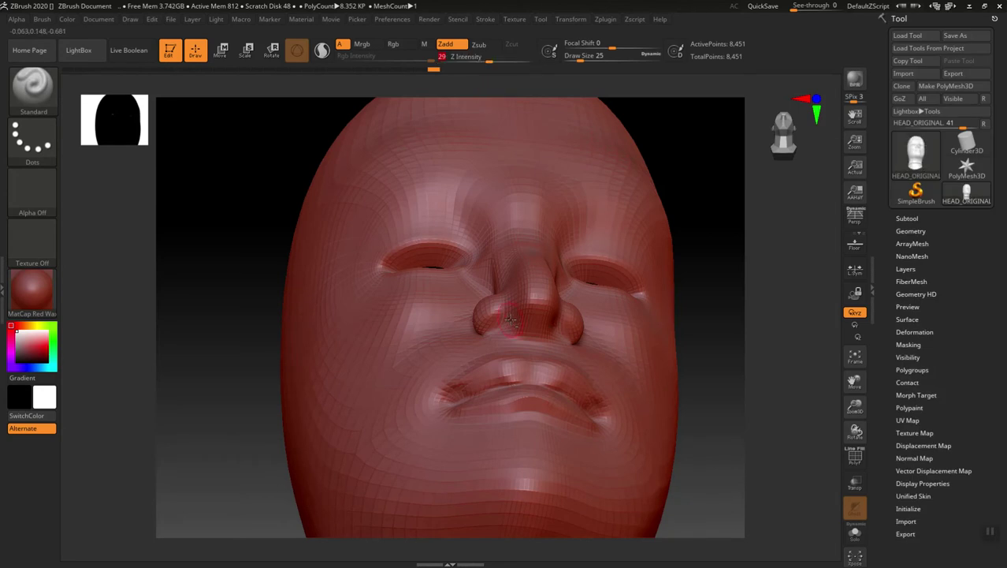
pyautogui.moveTo(514, 317); pyautogui.dragTo(509, 321)
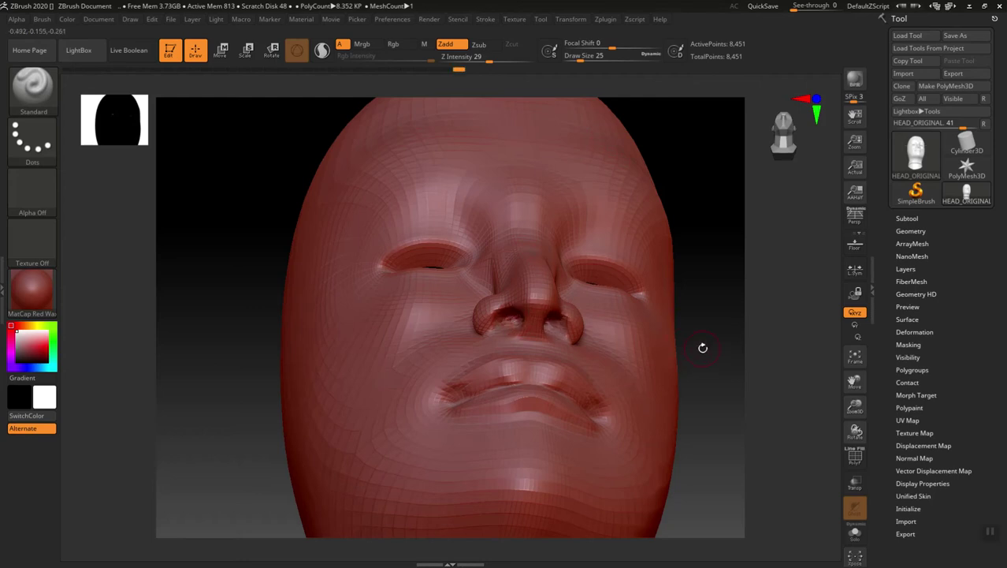
pyautogui.moveTo(702, 346); pyautogui.dragTo(698, 394)
pyautogui.moveTo(527, 347); pyautogui.dragTo(531, 349)
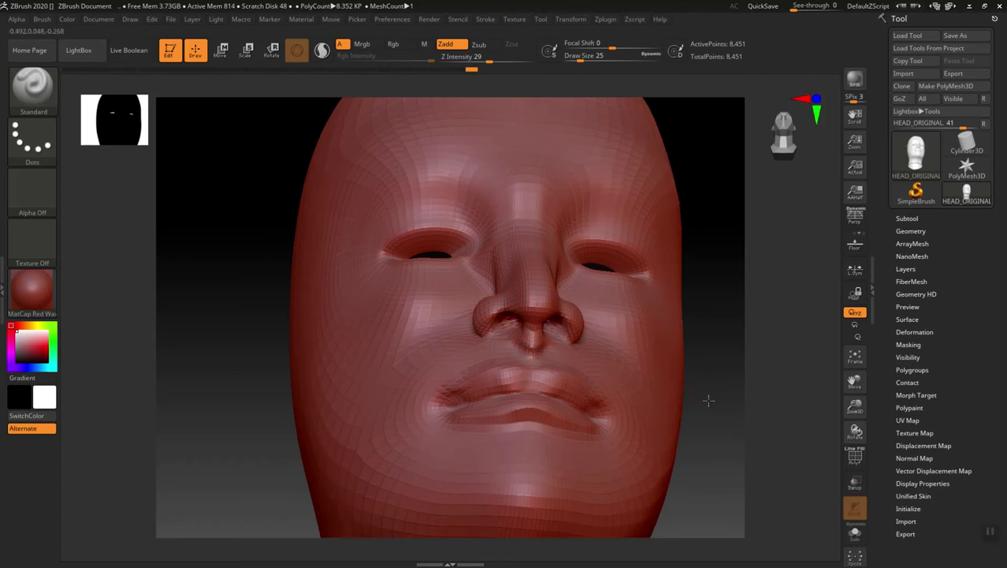
# Sculpt below the septum and beside the nose bridge with the Standard brush at Draw Size 25, smoothing the area near the inner eye corners.
pyautogui.moveTo(709, 394); pyautogui.dragTo(591, 402)
pyautogui.moveTo(527, 360); pyautogui.dragTo(528, 364)
pyautogui.moveTo(718, 444); pyautogui.dragTo(772, 456)
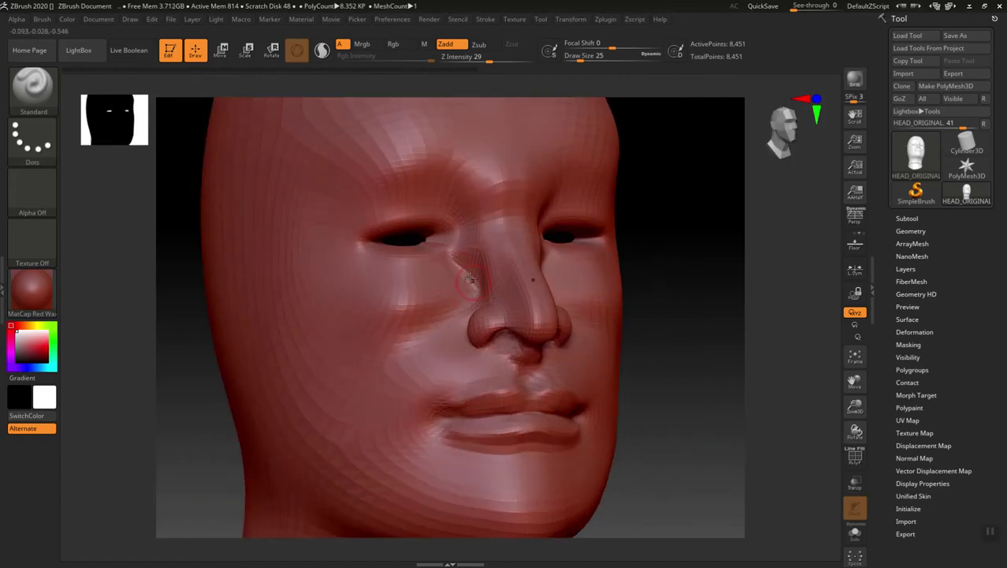
pyautogui.moveTo(458, 259); pyautogui.dragTo(465, 264)
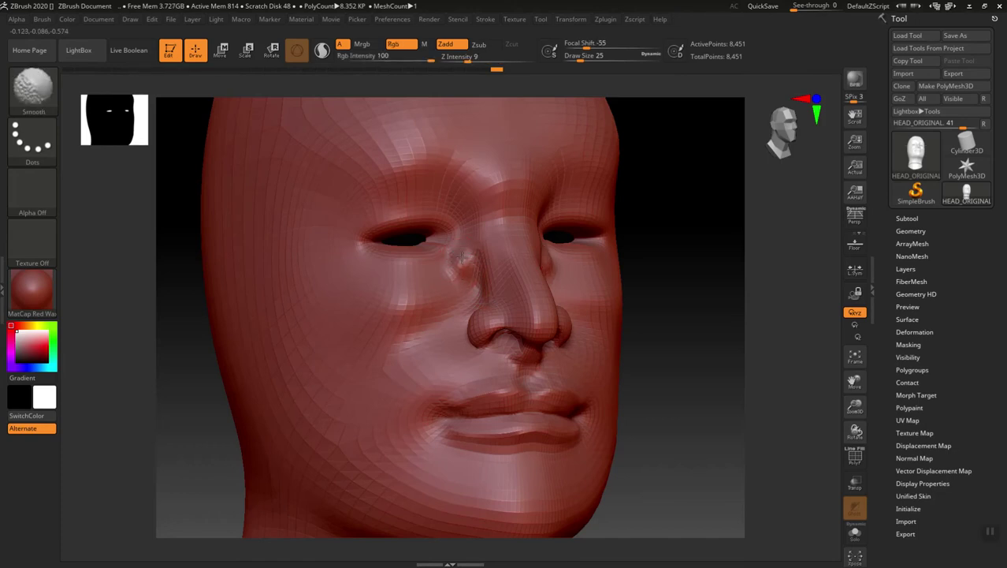
pyautogui.keyDown('shift'); pyautogui.moveTo(464, 258); pyautogui.dragTo(462, 256); pyautogui.keyUp('shift')
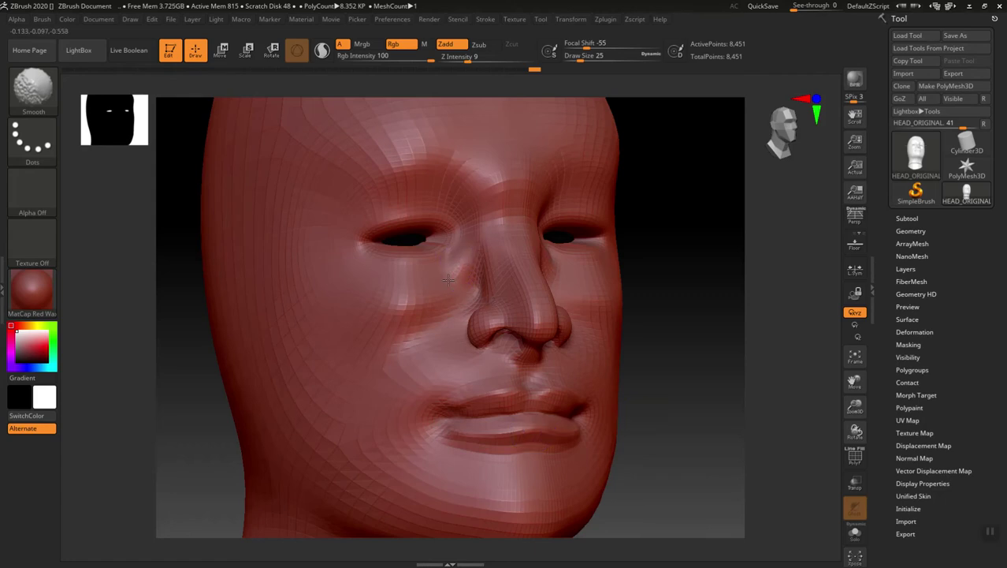
# Flatten the sides of the nose bridge near the inner eye corners with the TrimDynamic brush at Draw Size 31.
pyautogui.moveTo(715, 352)
pyautogui.mouseDown()
pyautogui.moveTo(733, 333)
pyautogui.moveTo(724, 342)
pyautogui.moveTo(500, 183)
pyautogui.mouseUp()
pyautogui.press('b')
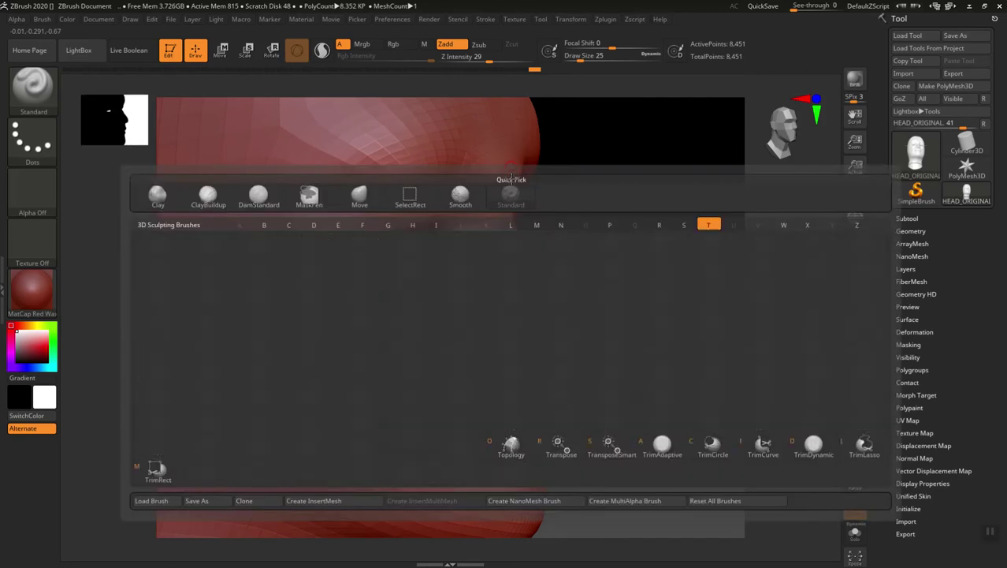
pyautogui.press('t')
pyautogui.press('d')
pyautogui.press('s')
pyautogui.moveTo(512, 181); pyautogui.dragTo(516, 182)
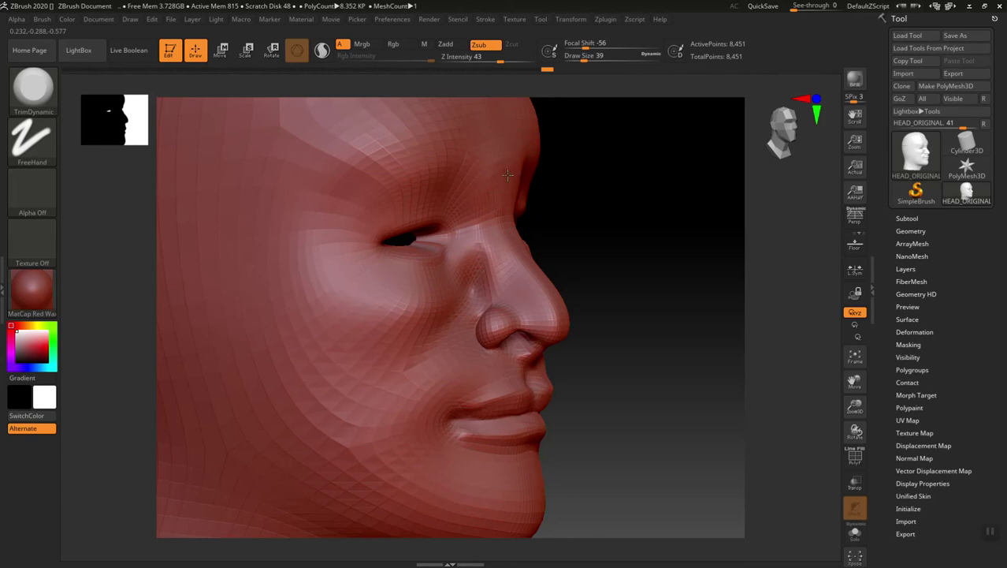
pyautogui.moveTo(588, 260)
pyautogui.mouseDown()
pyautogui.moveTo(603, 299)
pyautogui.moveTo(430, 257)
pyautogui.moveTo(440, 275)
pyautogui.mouseUp()
pyautogui.press('s')
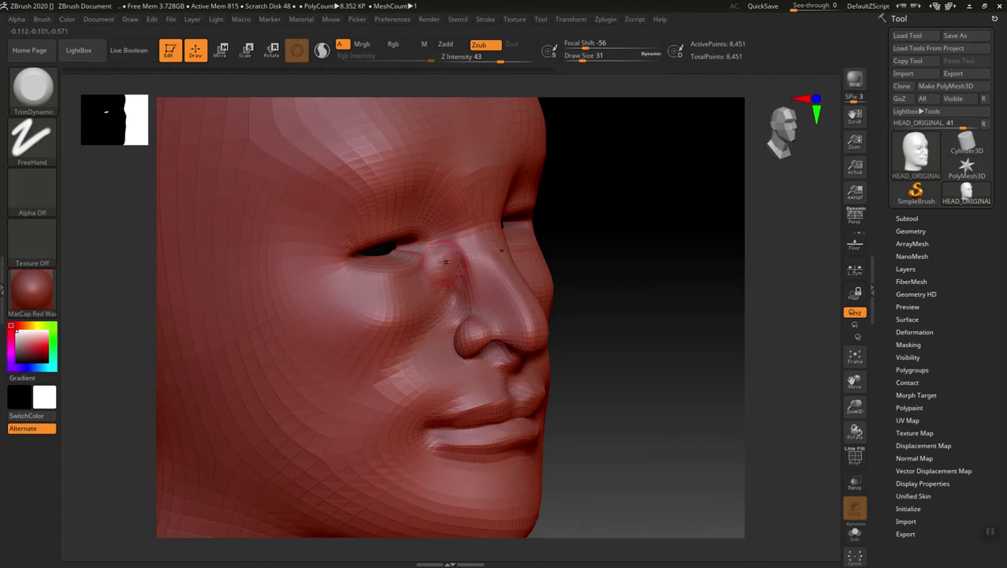
pyautogui.moveTo(453, 274); pyautogui.dragTo(470, 258)
# Sculpt the sides of the nose above the nostril wings with the Standard brush at Z Intensity 29.
pyautogui.moveTo(650, 407)
pyautogui.mouseDown()
pyautogui.moveTo(670, 397)
pyautogui.moveTo(662, 416)
pyautogui.mouseUp()
pyautogui.press('b')
pyautogui.press('s')
pyautogui.press('t')
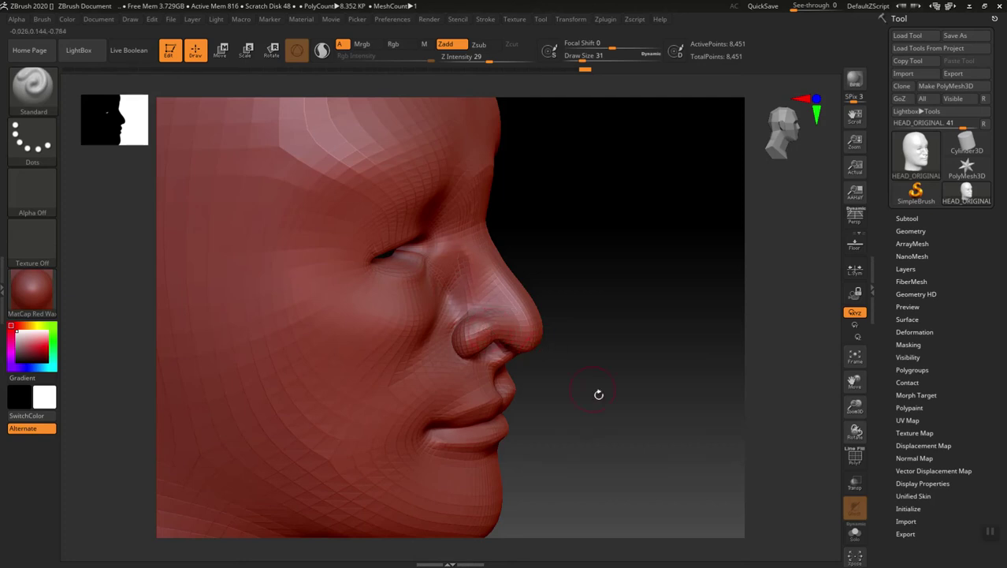
pyautogui.moveTo(627, 424); pyautogui.dragTo(621, 438)
pyautogui.moveTo(465, 294); pyautogui.dragTo(462, 317)
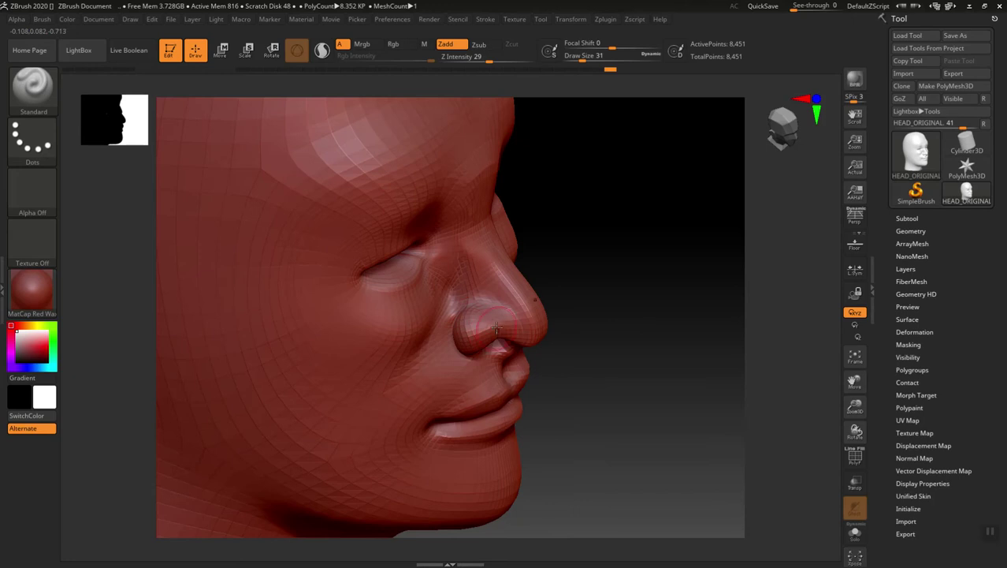
pyautogui.moveTo(583, 401); pyautogui.dragTo(589, 371)
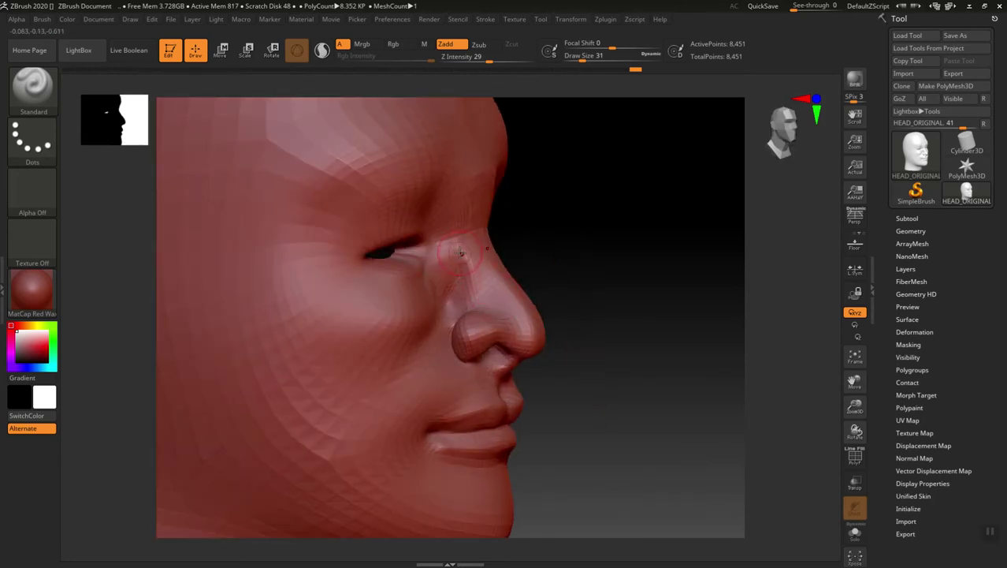
# Reshape the sides of the nose bridge with the Move brush at Draw Size 80.
pyautogui.moveTo(699, 351)
pyautogui.mouseDown()
pyautogui.moveTo(681, 364)
pyautogui.moveTo(670, 344)
pyautogui.moveTo(489, 250)
pyautogui.mouseUp()
pyautogui.press('b')
pyautogui.press('m')
pyautogui.press('v')
pyautogui.press('s')
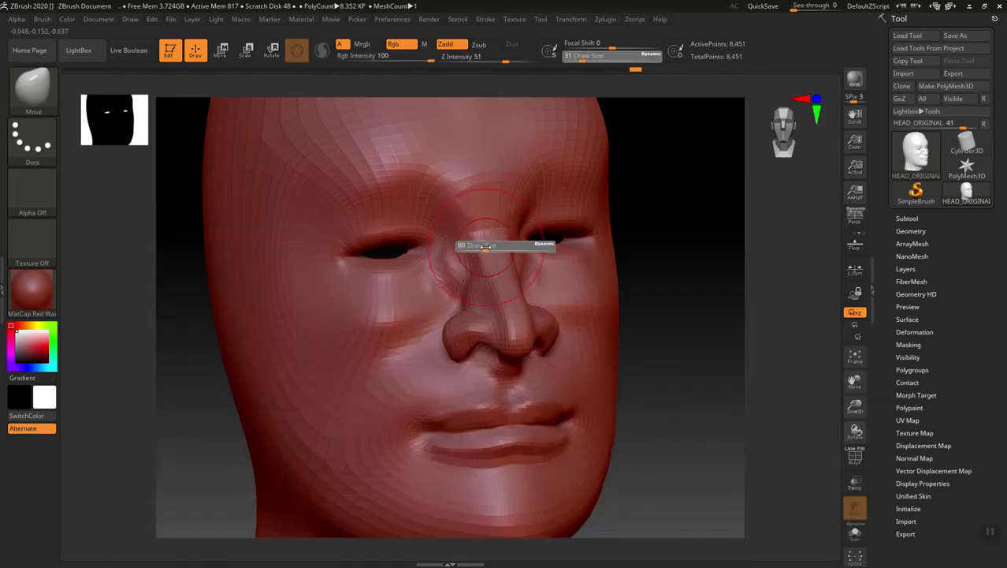
pyautogui.moveTo(465, 270)
pyautogui.mouseDown()
pyautogui.moveTo(485, 278)
pyautogui.moveTo(474, 287)
pyautogui.mouseUp()
# Smooth the nose bridge, the area beside the upper lip, the mouth corners and the chin.
pyautogui.moveTo(738, 463)
pyautogui.mouseDown()
pyautogui.moveTo(722, 466)
pyautogui.moveTo(762, 465)
pyautogui.mouseUp()
pyautogui.keyDown('shift'); pyautogui.moveTo(476, 261); pyautogui.dragTo(465, 240); pyautogui.keyUp('shift')
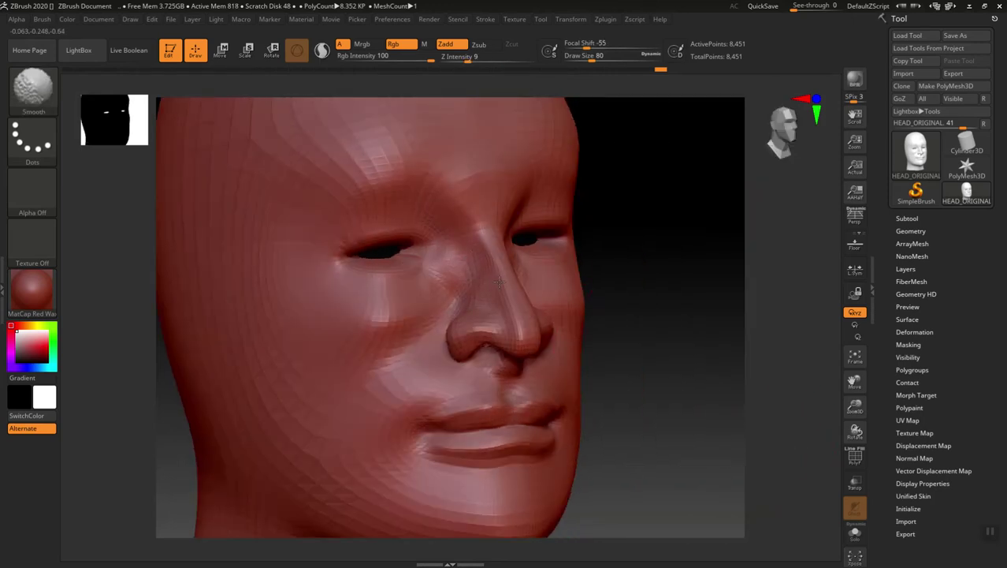
pyautogui.moveTo(484, 354)
pyautogui.keyDown('shift'); pyautogui.mouseDown()
pyautogui.moveTo(490, 381)
pyautogui.moveTo(463, 385)
pyautogui.mouseUp(); pyautogui.keyUp('shift')
pyautogui.keyDown('shift'); pyautogui.moveTo(414, 407); pyautogui.dragTo(467, 481); pyautogui.keyUp('shift')
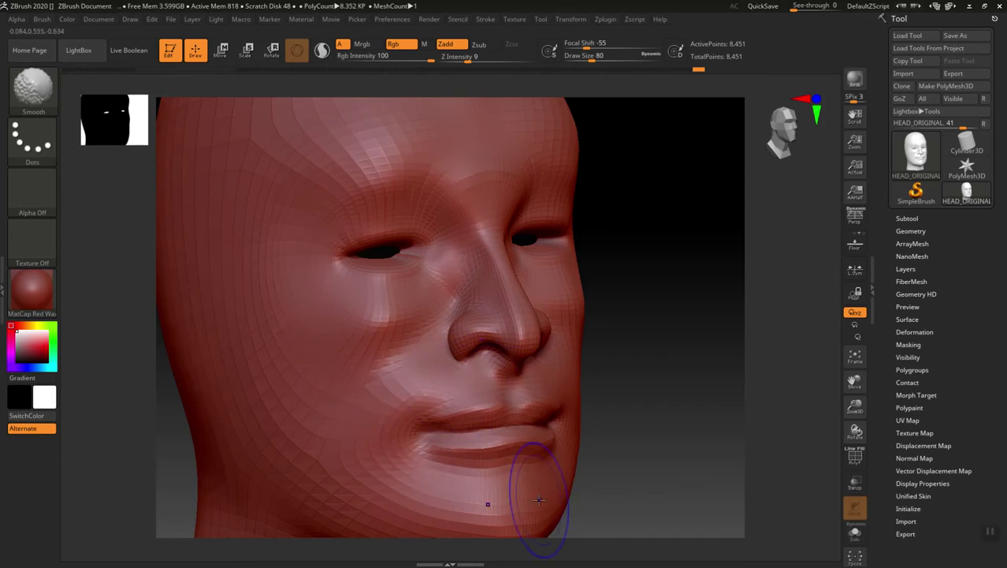
# Flatten the upper cheeks below the eyes with the TrimDynamic brush at Draw Size 68 and subdivide the head once more.
pyautogui.keyDown('alt'); pyautogui.moveTo(639, 467); pyautogui.dragTo(623, 401); pyautogui.keyUp('alt')
pyautogui.keyDown('alt'); pyautogui.moveTo(631, 437); pyautogui.dragTo(631, 446); pyautogui.keyUp('alt')
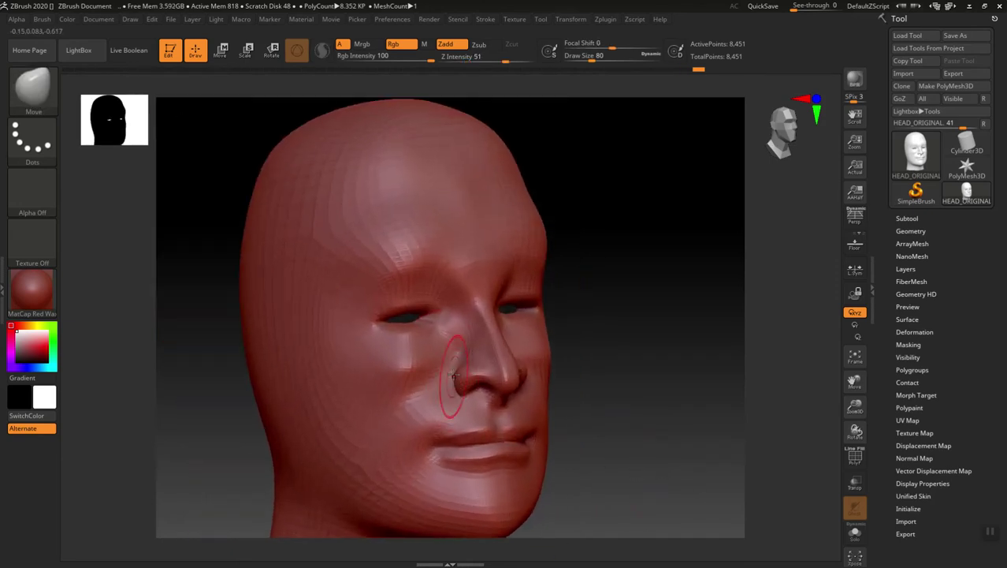
pyautogui.press('b')
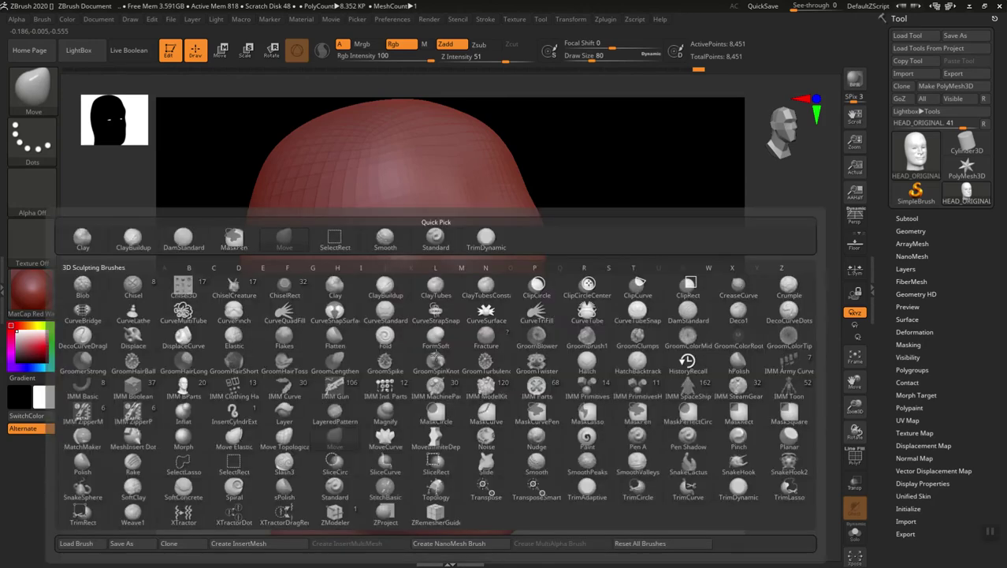
pyautogui.press('t')
pyautogui.press('d')
pyautogui.press('s')
pyautogui.moveTo(414, 367)
pyautogui.mouseDown()
pyautogui.moveTo(430, 362)
pyautogui.moveTo(401, 367)
pyautogui.moveTo(388, 384)
pyautogui.moveTo(354, 375)
pyautogui.moveTo(429, 398)
pyautogui.moveTo(396, 371)
pyautogui.moveTo(392, 343)
pyautogui.moveTo(380, 371)
pyautogui.moveTo(412, 371)
pyautogui.mouseUp()
pyautogui.moveTo(668, 480)
pyautogui.mouseDown()
pyautogui.moveTo(646, 409)
pyautogui.moveTo(636, 450)
pyautogui.moveTo(646, 428)
pyautogui.moveTo(620, 444)
pyautogui.moveTo(648, 439)
pyautogui.mouseUp()
# Carve the eyelid edges from the outer to the inner eye corners with the DamStandard brush at Draw Size 68, undoing the first attempt.
pyautogui.press('b')
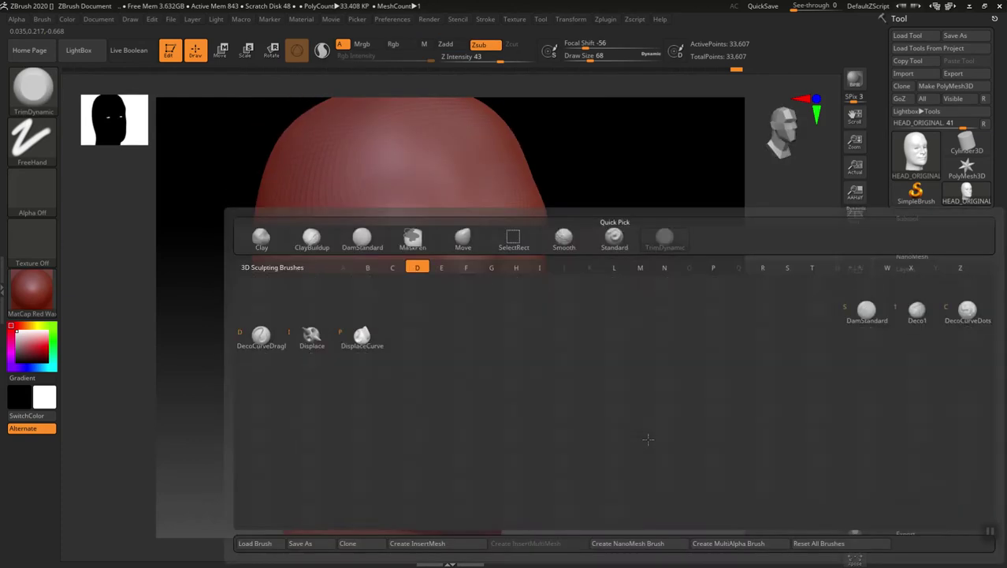
pyautogui.press('d')
pyautogui.press('s')
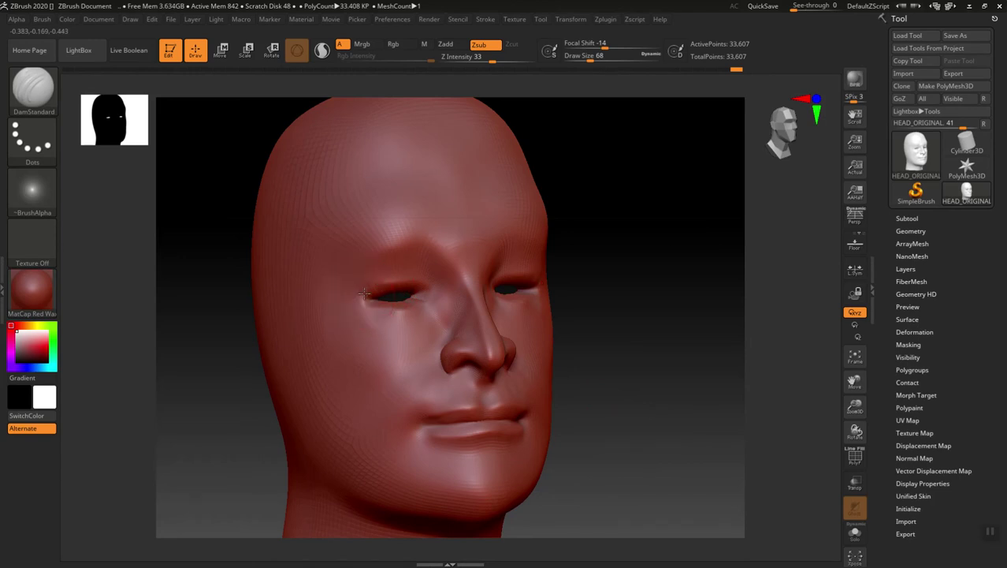
pyautogui.hotkey('ctrl', 'z')
pyautogui.moveTo(368, 299)
pyautogui.mouseDown()
pyautogui.moveTo(402, 284)
pyautogui.moveTo(429, 292)
pyautogui.moveTo(389, 306)
pyautogui.moveTo(434, 304)
pyautogui.mouseUp()
# Build up the lower and upper eyelids with the Clay brush at Draw Size 35 and Z Intensity 14.
pyautogui.moveTo(686, 404)
pyautogui.mouseDown()
pyautogui.moveTo(616, 395)
pyautogui.moveTo(704, 396)
pyautogui.moveTo(683, 390)
pyautogui.mouseUp()
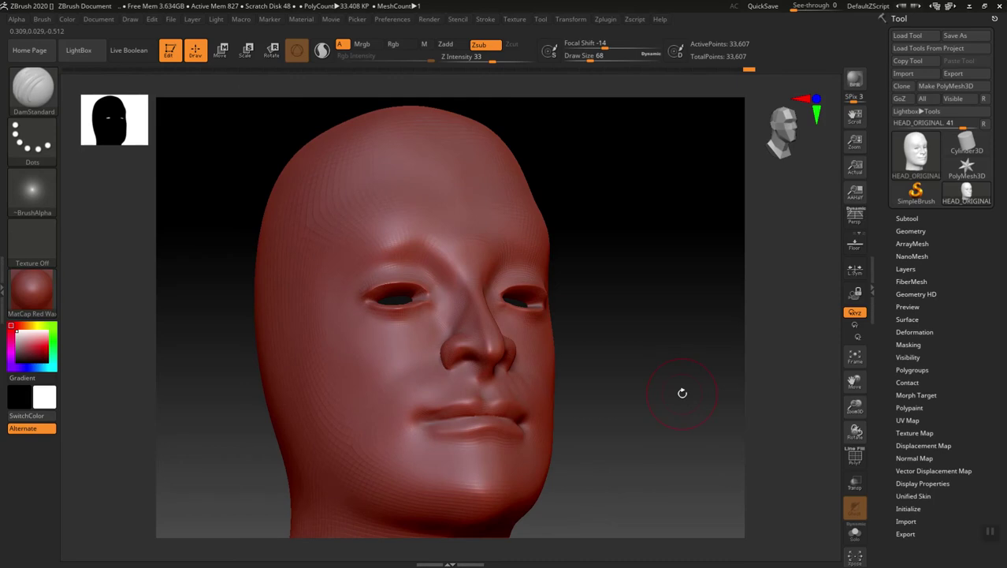
pyautogui.press('b')
pyautogui.press('c')
pyautogui.press('l')
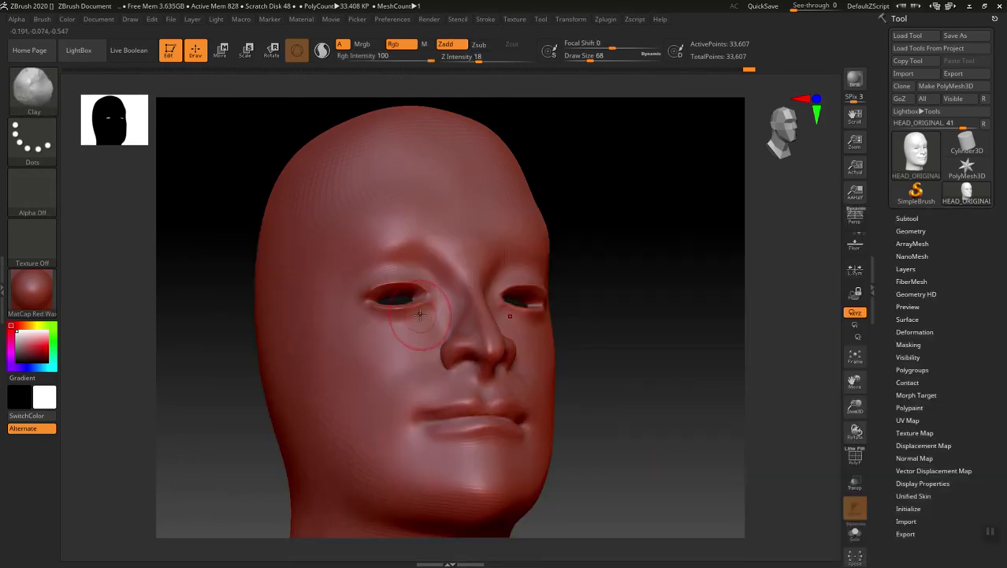
pyautogui.moveTo(420, 315); pyautogui.dragTo(413, 318)
pyautogui.hotkey('ctrl', 'z')
pyautogui.press('s')
pyautogui.moveTo(416, 317); pyautogui.dragTo(406, 318)
pyautogui.press('u')
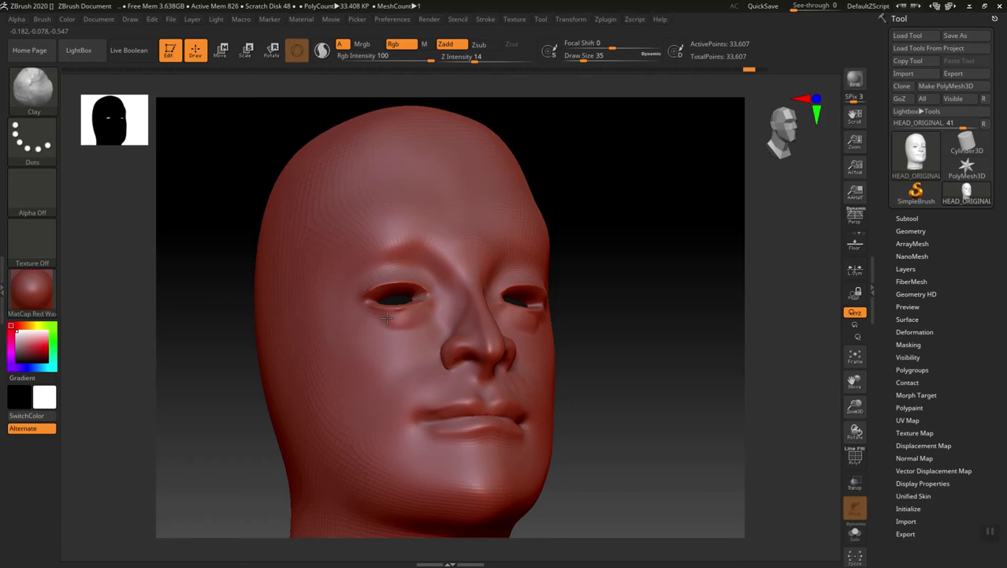
pyautogui.moveTo(372, 312); pyautogui.dragTo(418, 318)
pyautogui.moveTo(360, 285)
pyautogui.mouseDown()
pyautogui.moveTo(383, 272)
pyautogui.moveTo(425, 273)
pyautogui.moveTo(370, 278)
pyautogui.mouseUp()
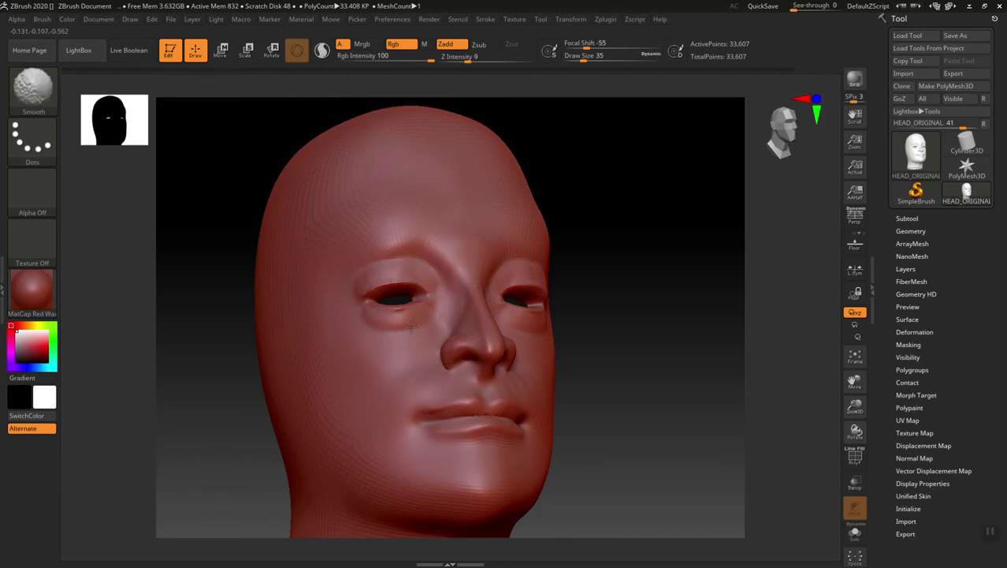
# Flatten the side of the nose and the brow ridge with the TrimDynamic brush at Draw Size 35.
pyautogui.press('b')
pyautogui.press('t')
pyautogui.press('d')
pyautogui.moveTo(473, 309); pyautogui.dragTo(411, 233)
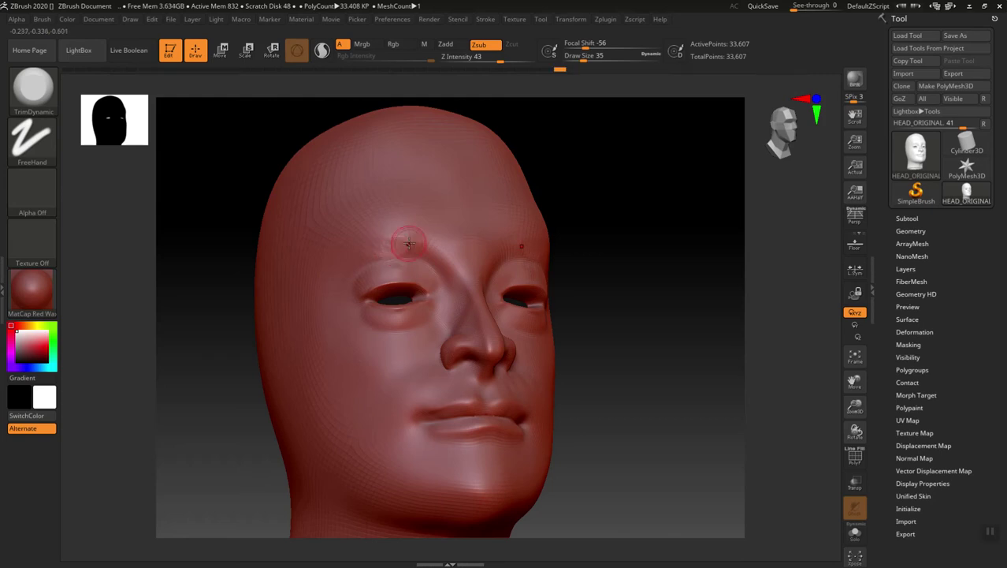
# Mask the upper eyelids, trim the brow ridge just above them, and clear the mask.
pyautogui.moveTo(412, 238)
pyautogui.keyDown('ctrl'); pyautogui.mouseDown()
pyautogui.moveTo(416, 266)
pyautogui.moveTo(356, 281)
pyautogui.mouseUp(); pyautogui.keyUp('ctrl')
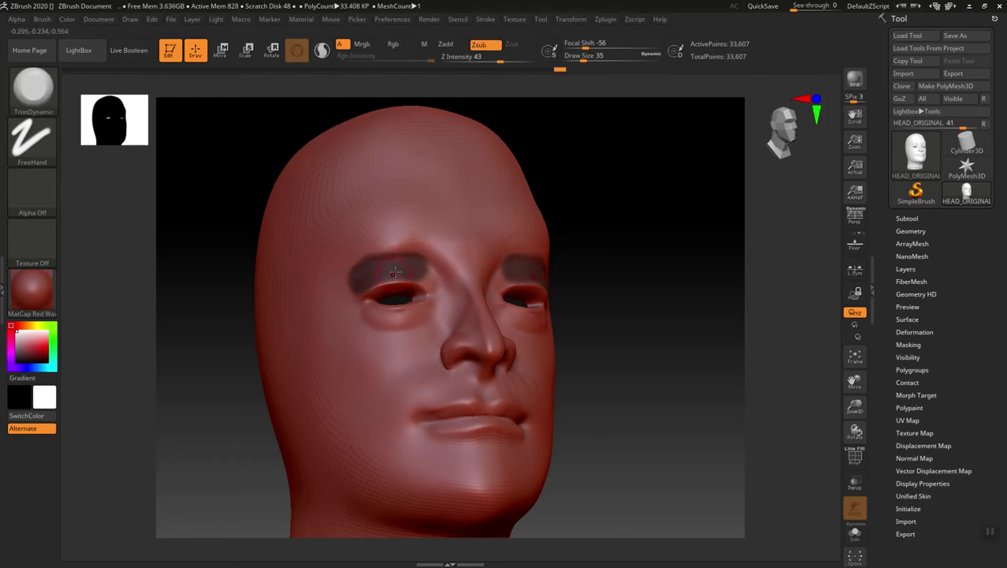
pyautogui.press('ctrl')
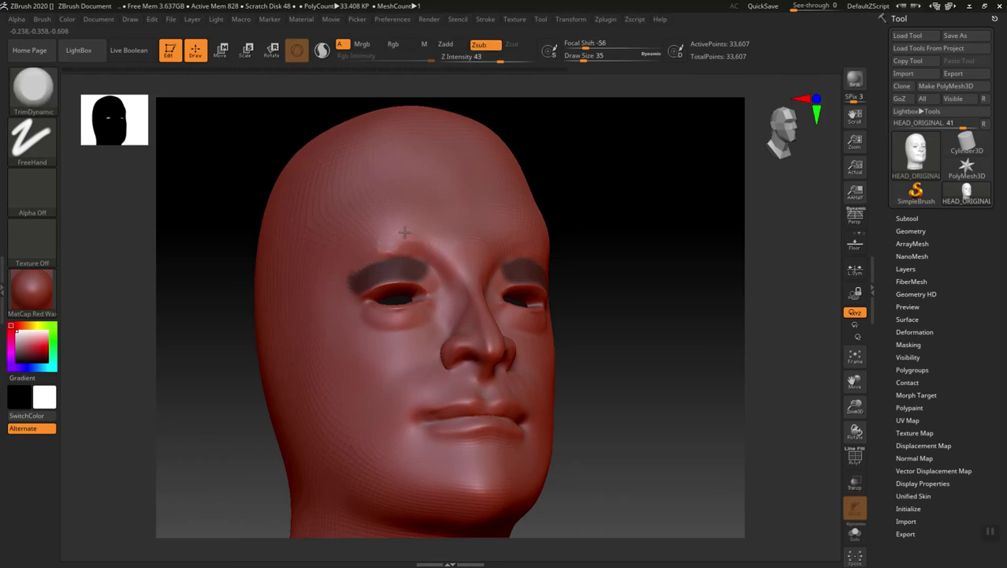
pyautogui.moveTo(374, 247); pyautogui.dragTo(400, 241)
pyautogui.keyDown('ctrl'); pyautogui.moveTo(697, 321); pyautogui.dragTo(678, 354); pyautogui.keyUp('ctrl')
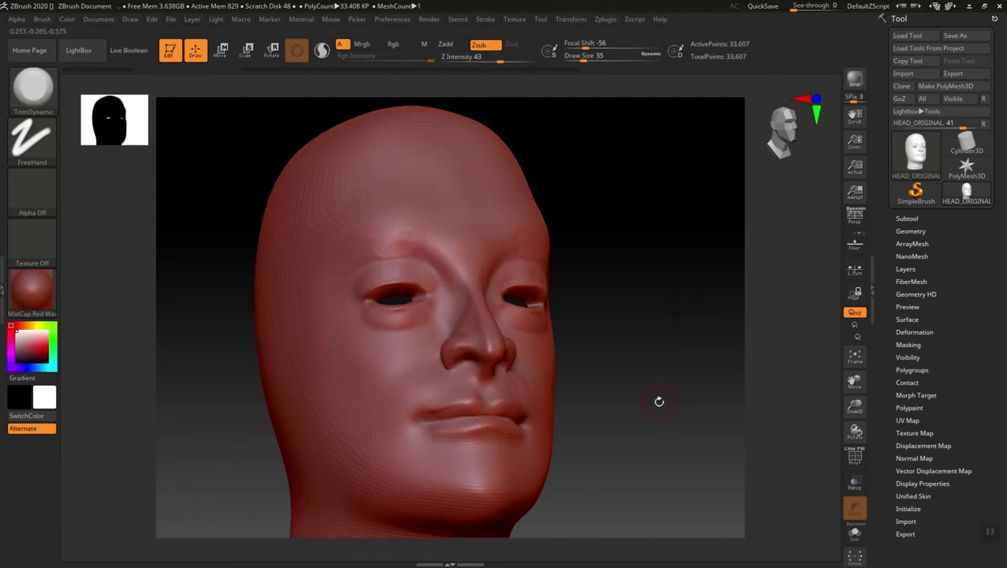
# Reshape the cheeks beside the nose with the Move brush at Draw Size 124, undoing the last stroke.
pyautogui.moveTo(614, 279); pyautogui.dragTo(583, 350)
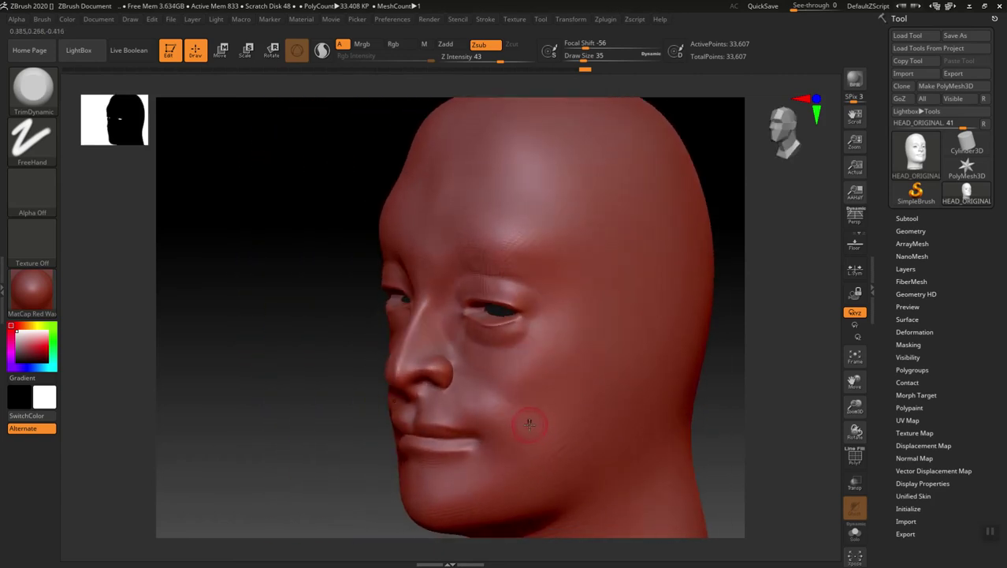
pyautogui.press('b')
pyautogui.press('m')
pyautogui.press('v')
pyautogui.press('s')
pyautogui.moveTo(498, 376); pyautogui.dragTo(504, 381)
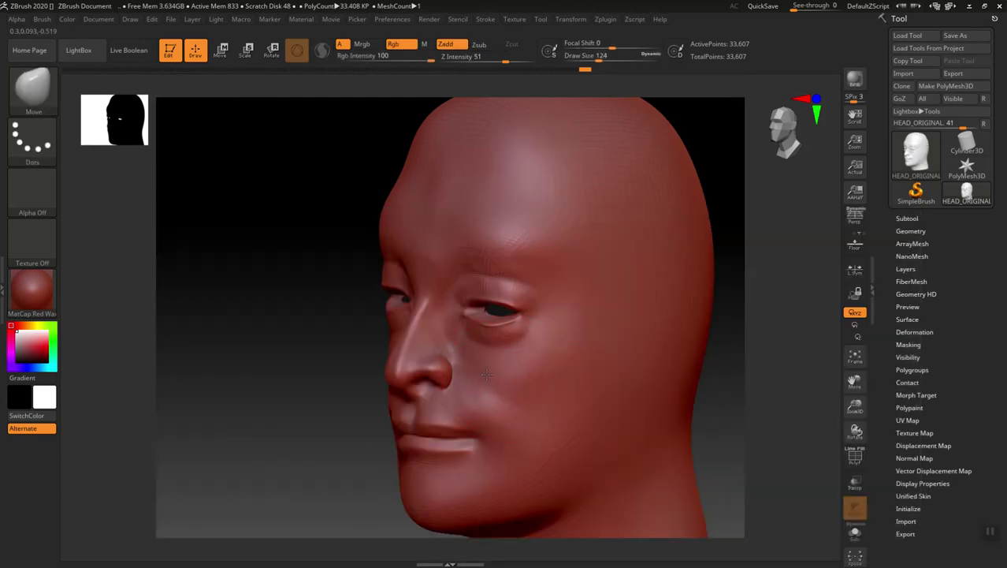
pyautogui.moveTo(738, 424); pyautogui.dragTo(502, 371)
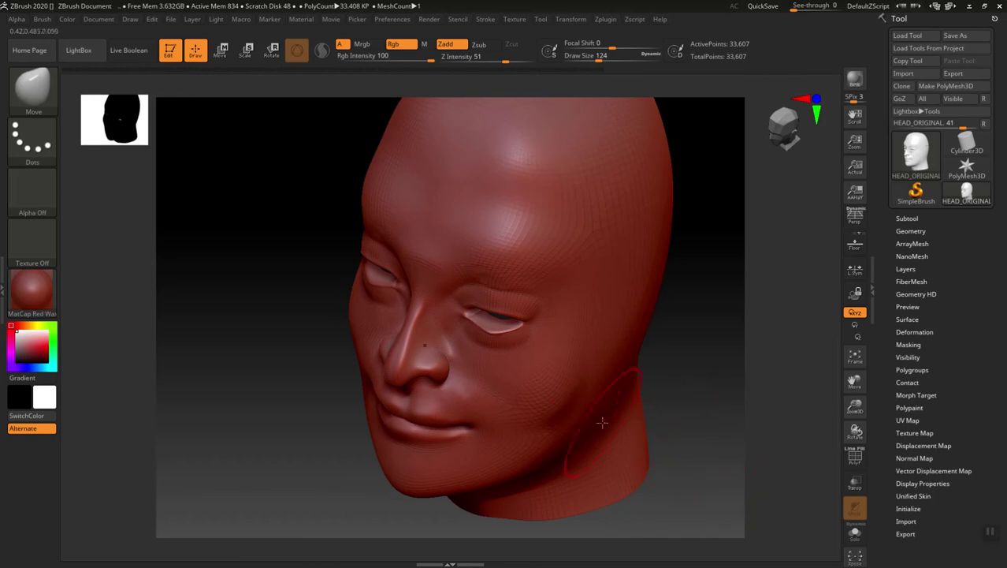
pyautogui.hotkey('ctrl', 'z')
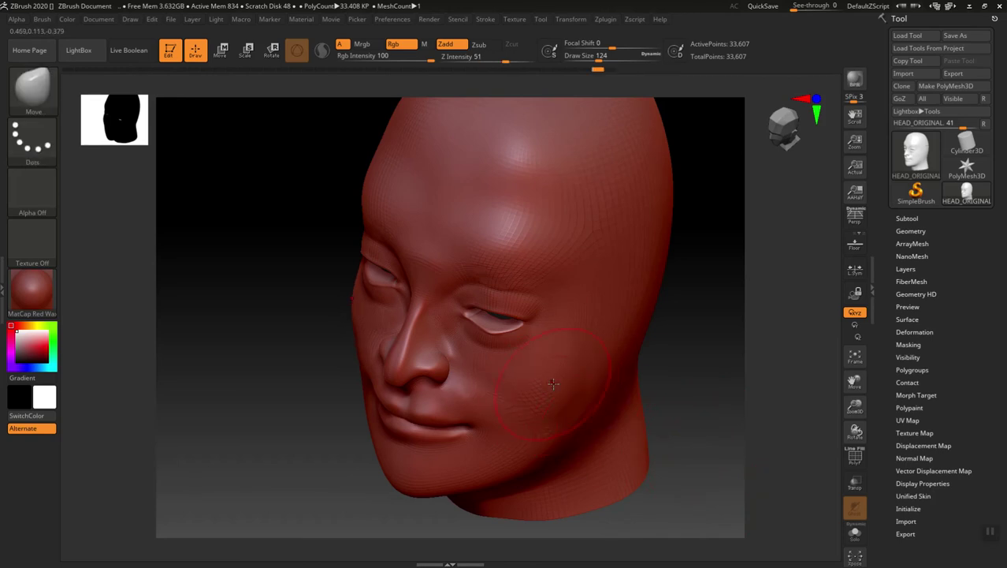
# Smooth the areas between the inner eye corners and the nose bridge at Draw Size 124 from the front.
pyautogui.moveTo(699, 406); pyautogui.dragTo(704, 378)
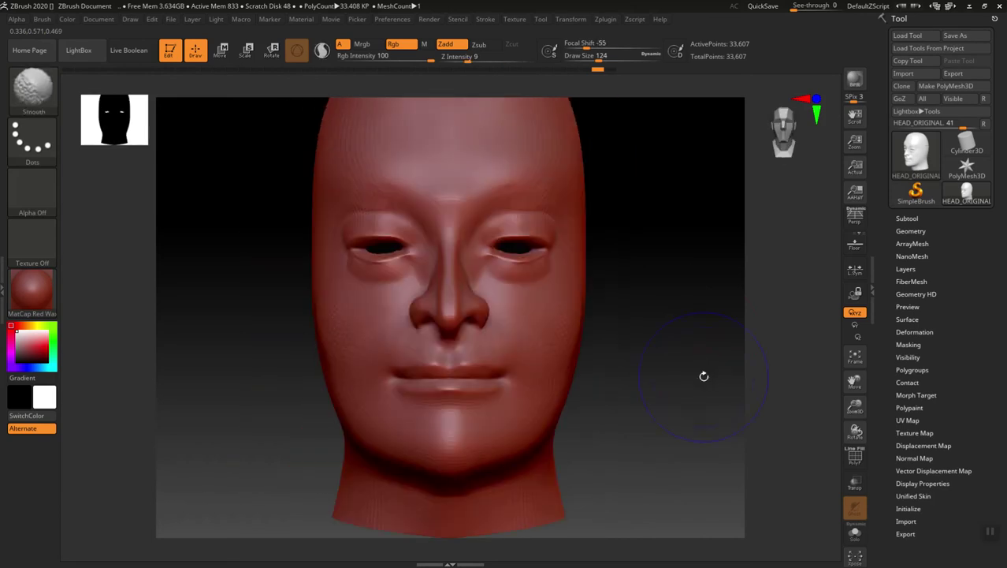
pyautogui.press('shift')
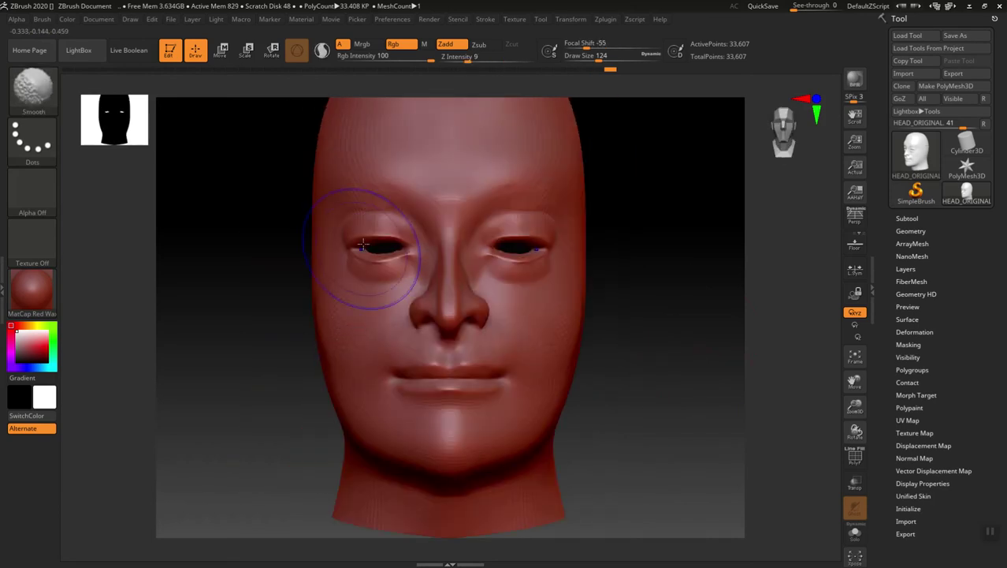
pyautogui.keyDown('shift'); pyautogui.moveTo(432, 229); pyautogui.dragTo(433, 248); pyautogui.keyUp('shift')
# Reshape the upper eyelids, inner eye corners and lower lids with the Move brush at Draw Size 68.
pyautogui.press('s')
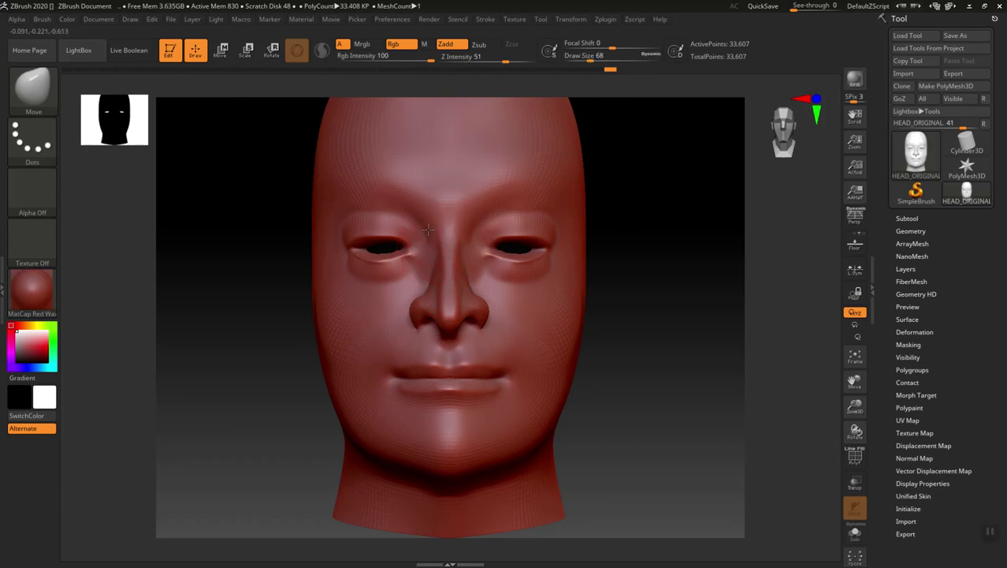
pyautogui.moveTo(414, 247); pyautogui.dragTo(384, 225)
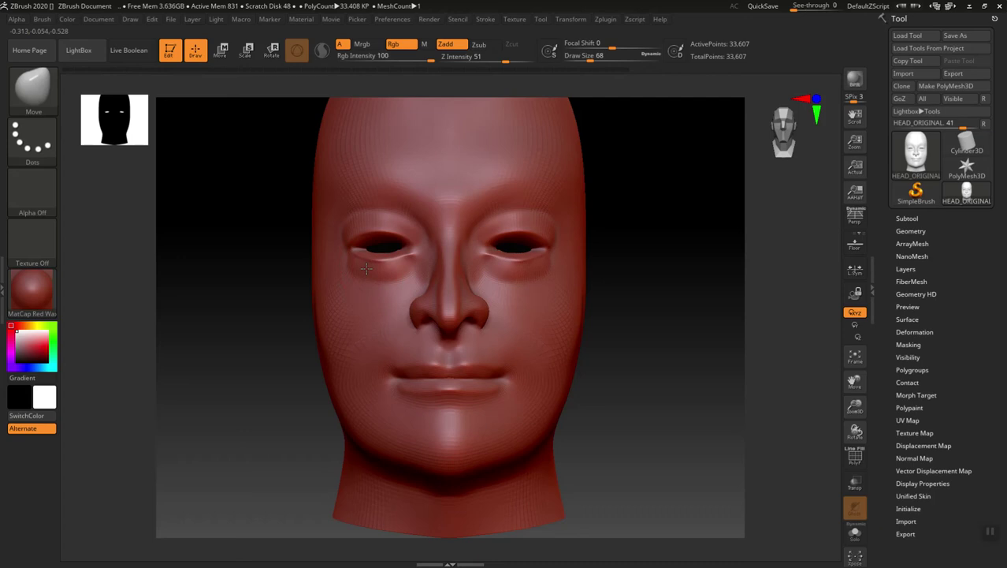
pyautogui.moveTo(394, 280); pyautogui.dragTo(395, 275)
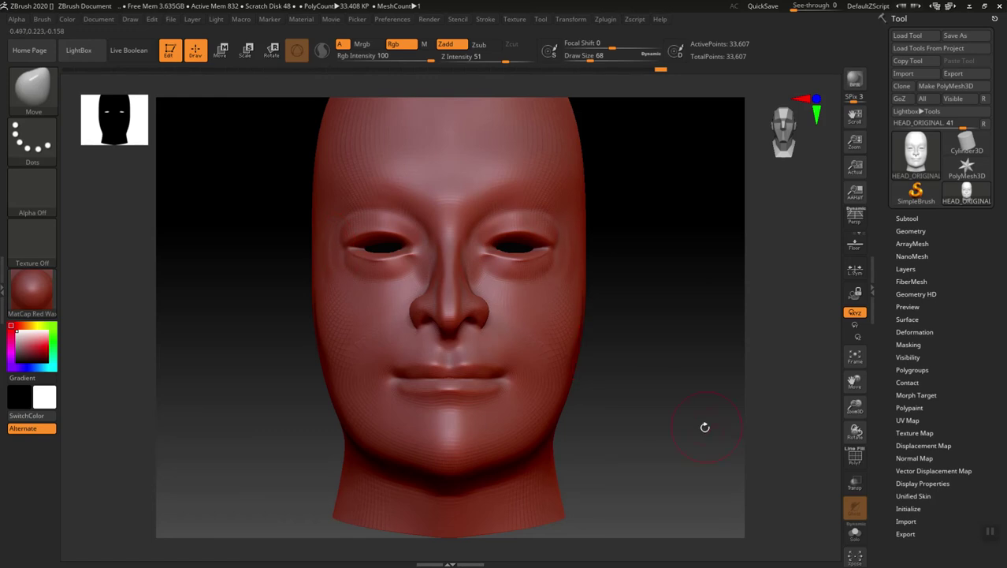
# Pull the mouth corners down, raise the upper lip and make the lower lip fuller with the Move brush.
pyautogui.moveTo(389, 378); pyautogui.dragTo(386, 390)
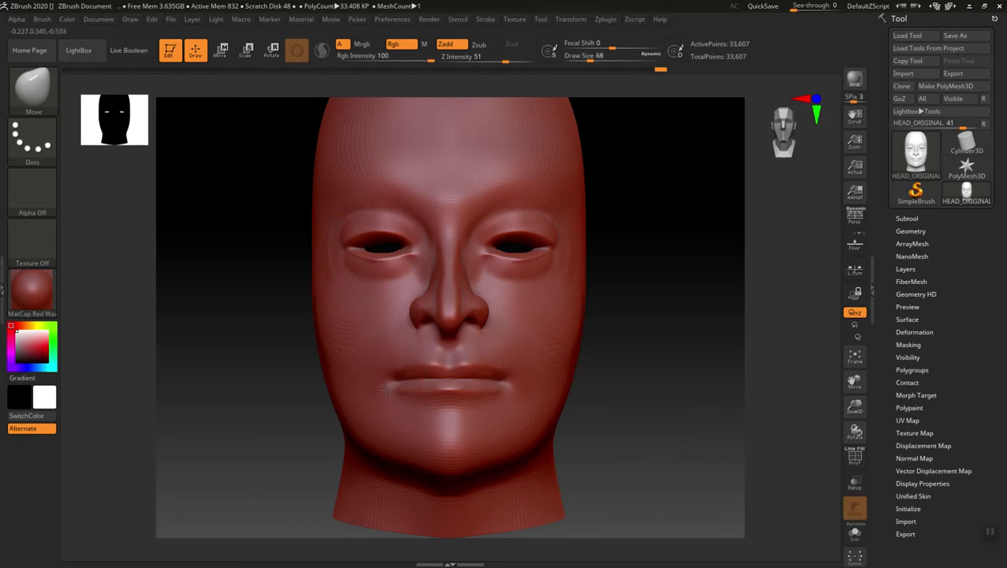
pyautogui.moveTo(430, 365); pyautogui.dragTo(431, 357)
pyautogui.moveTo(435, 393)
pyautogui.mouseDown()
pyautogui.moveTo(443, 418)
pyautogui.moveTo(415, 406)
pyautogui.mouseUp()
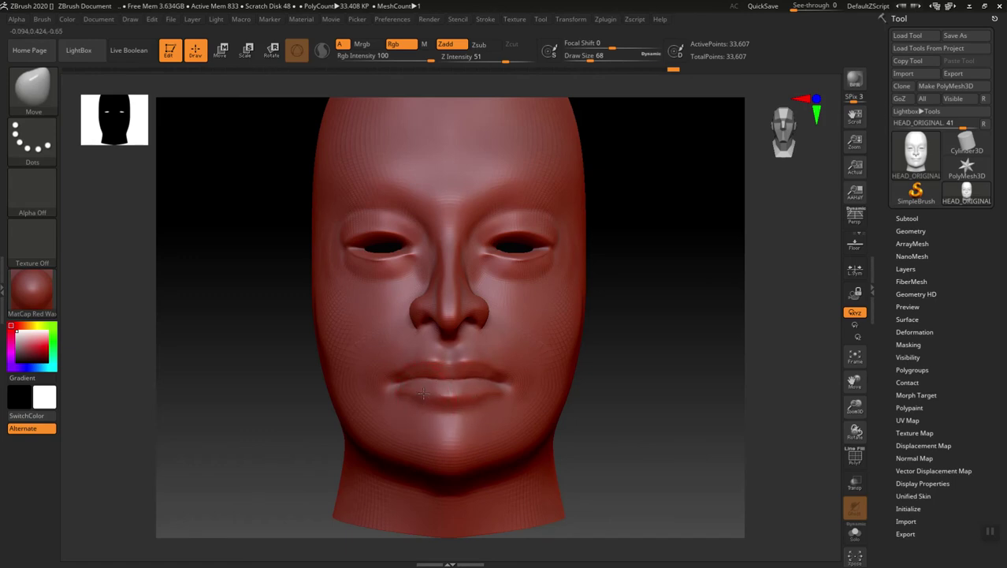
# Sculpt the chin area below the lower lip with the Standard brush at Z Intensity 10 and Draw Size 49.
pyautogui.moveTo(680, 425); pyautogui.dragTo(658, 423)
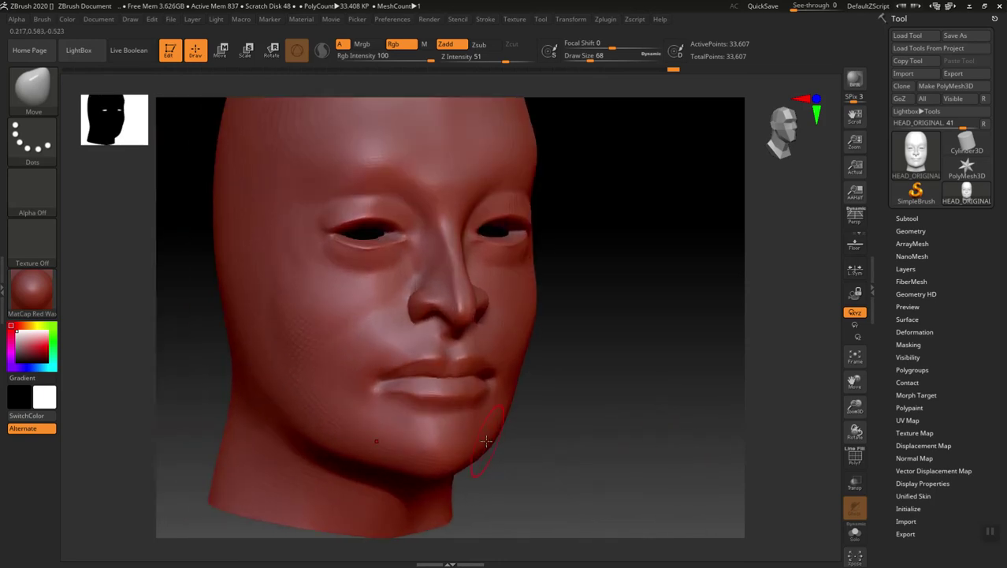
pyautogui.press('b')
pyautogui.press('s')
pyautogui.press('t')
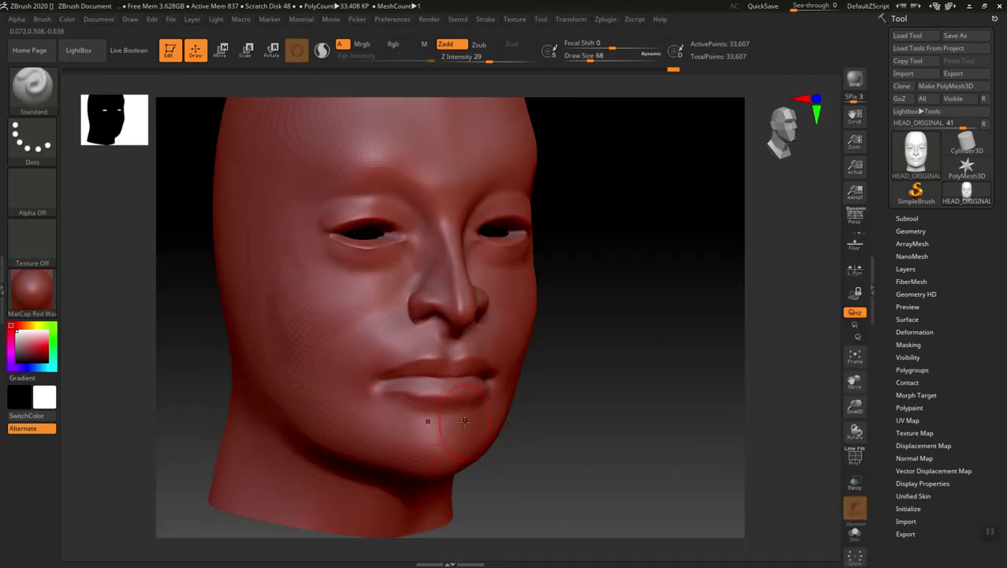
pyautogui.press('ctrl')
pyautogui.press('u')
pyautogui.moveTo(424, 422)
pyautogui.mouseDown()
pyautogui.moveTo(452, 424)
pyautogui.moveTo(408, 427)
pyautogui.moveTo(458, 421)
pyautogui.mouseUp()
pyautogui.press('s')
pyautogui.press('s')
pyautogui.moveTo(556, 472)
pyautogui.mouseDown()
pyautogui.moveTo(579, 475)
pyautogui.moveTo(563, 467)
pyautogui.mouseUp()
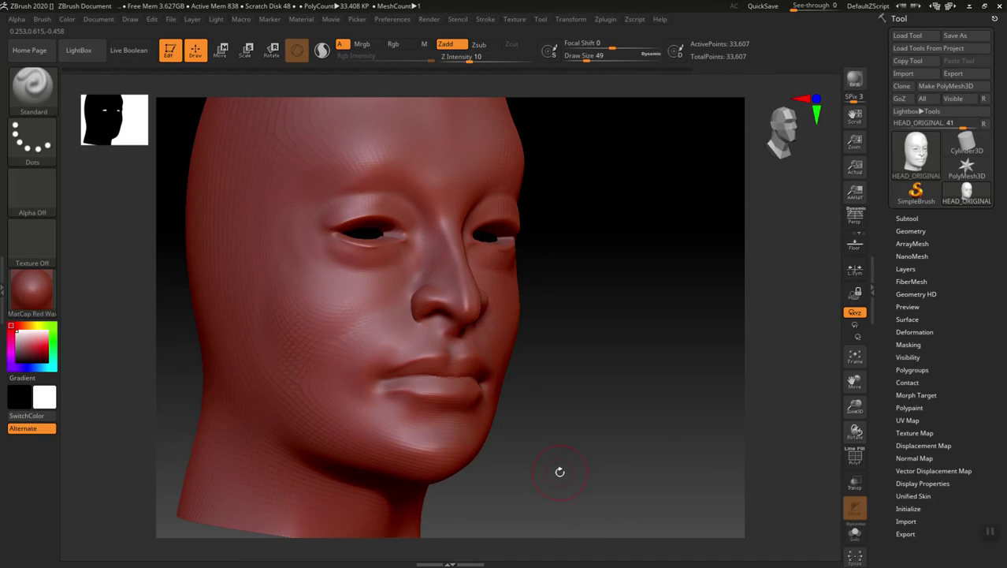
# Define the jawline from the chin back to the jaw corner with the Standard brush at Draw Size 71.
pyautogui.press('b')
pyautogui.press('c')
pyautogui.press('l')
pyautogui.press('s')
pyautogui.click(339, 421)
pyautogui.press('b')
pyautogui.press('s')
pyautogui.press('t')
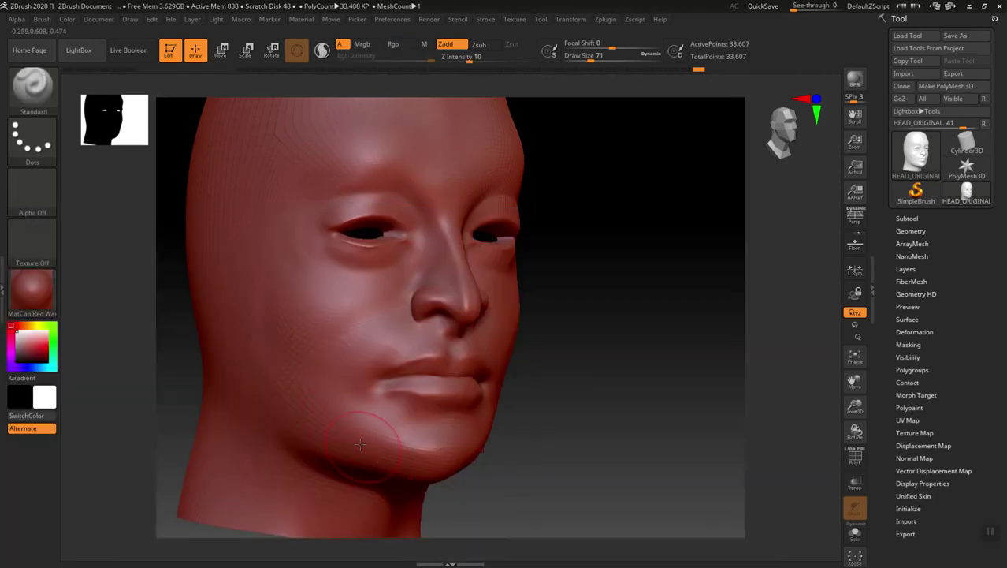
pyautogui.moveTo(402, 463); pyautogui.dragTo(413, 465)
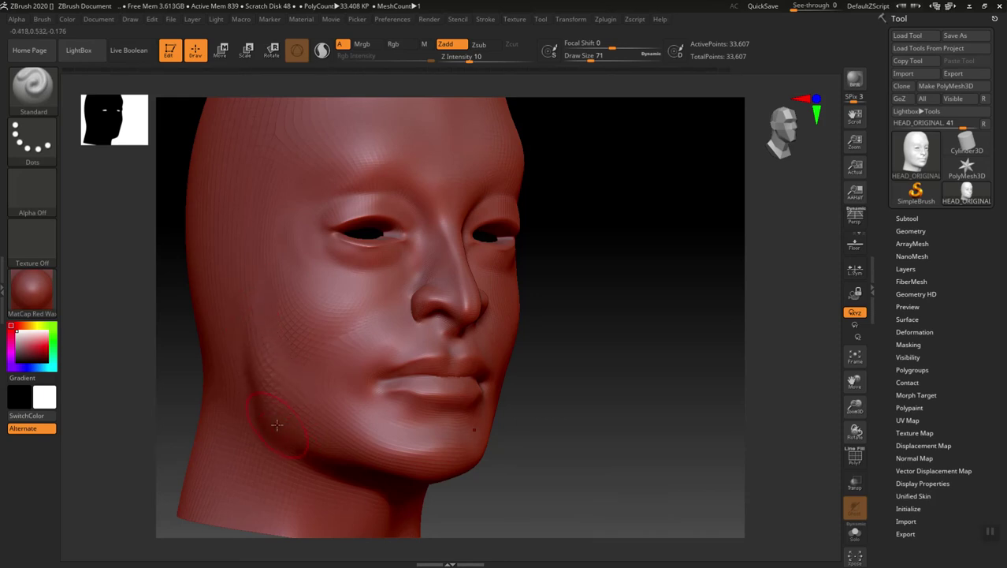
pyautogui.moveTo(284, 456); pyautogui.dragTo(296, 356)
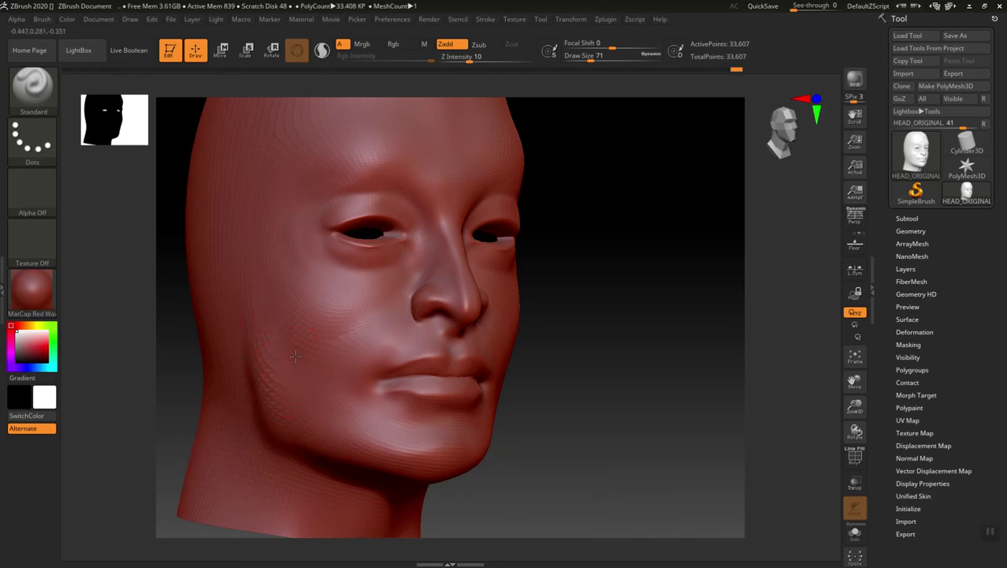
# Push the jaw corners inward from the front with the Move brush at Draw Size 112.
pyautogui.moveTo(517, 481); pyautogui.dragTo(632, 436)
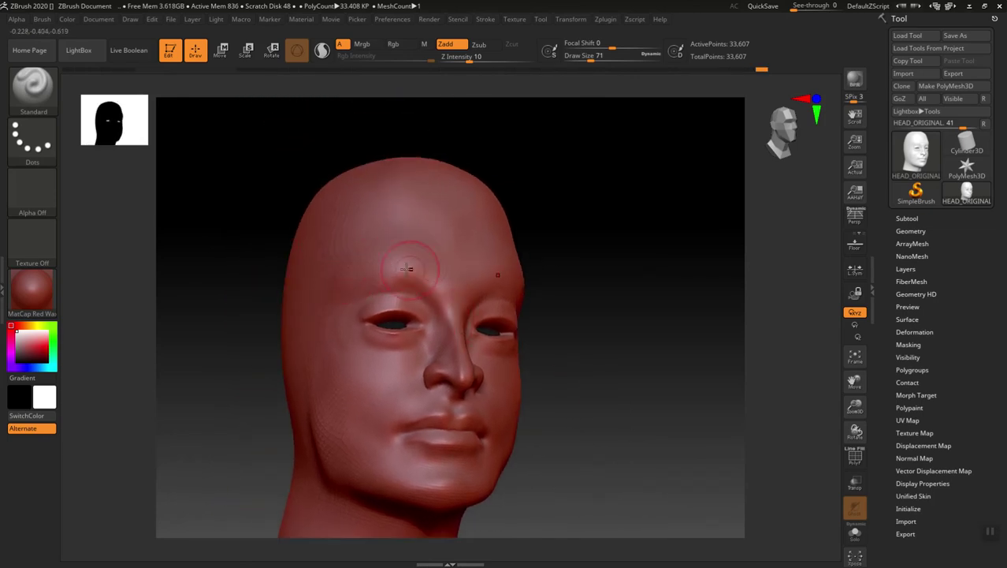
pyautogui.moveTo(606, 368)
pyautogui.mouseDown()
pyautogui.moveTo(592, 386)
pyautogui.moveTo(592, 367)
pyautogui.moveTo(603, 384)
pyautogui.moveTo(461, 447)
pyautogui.mouseUp()
pyautogui.moveTo(349, 416); pyautogui.dragTo(370, 417)
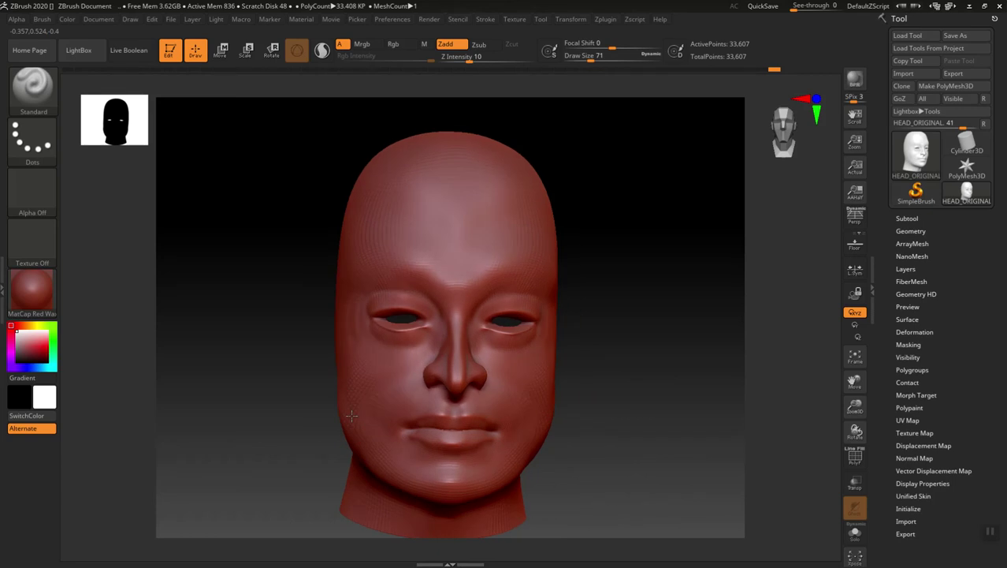
pyautogui.moveTo(599, 443); pyautogui.dragTo(573, 447)
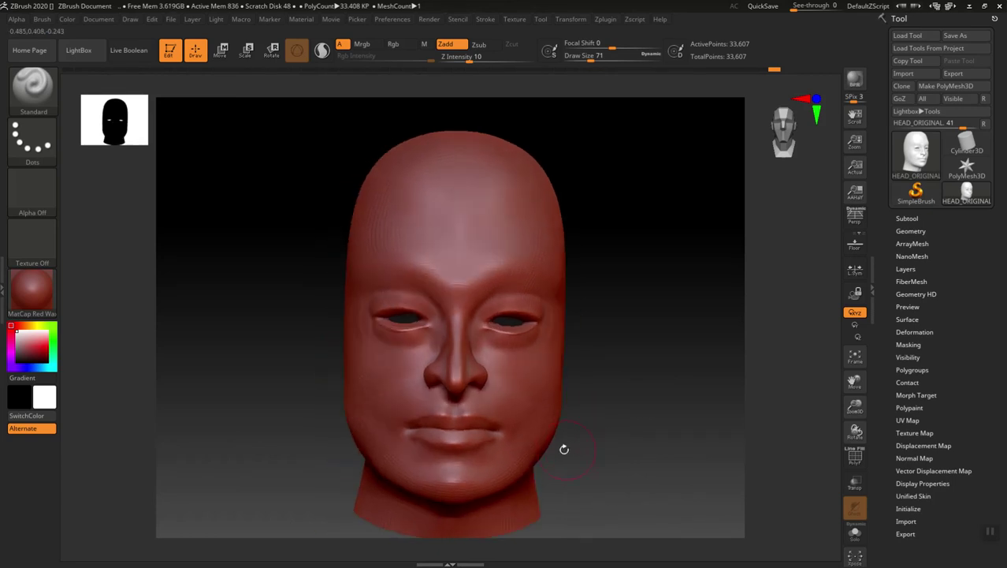
pyautogui.press('b')
pyautogui.press('m')
pyautogui.press('v')
pyautogui.press('s')
pyautogui.moveTo(345, 420); pyautogui.dragTo(353, 419)
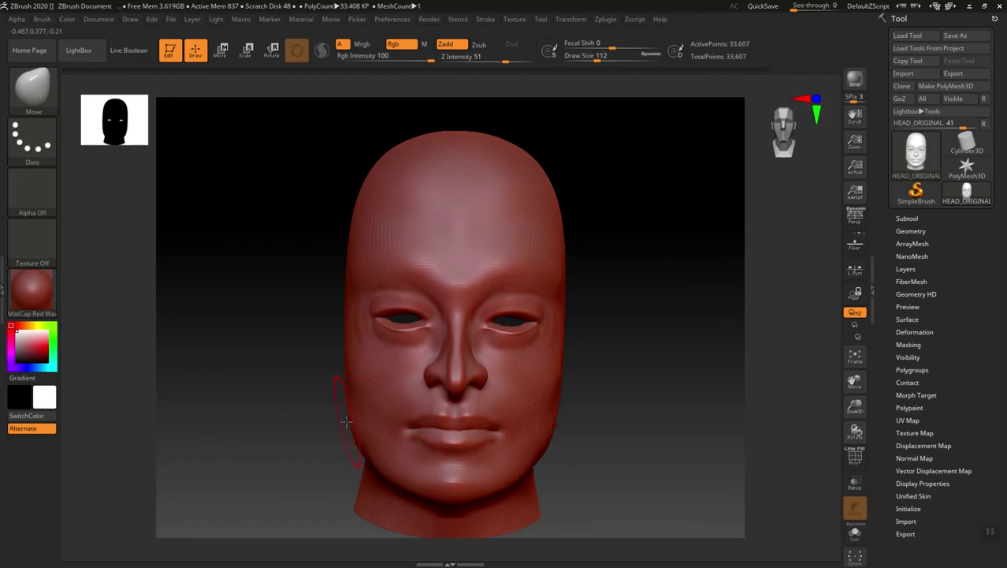
# Push the nape of the neck inward in profile with the Move brush at Draw Size 163.
pyautogui.press('s')
pyautogui.moveTo(345, 421)
pyautogui.mouseDown()
pyautogui.moveTo(363, 354)
pyautogui.moveTo(596, 321)
pyautogui.moveTo(699, 356)
pyautogui.mouseUp()
pyautogui.moveTo(299, 399); pyautogui.dragTo(305, 401)
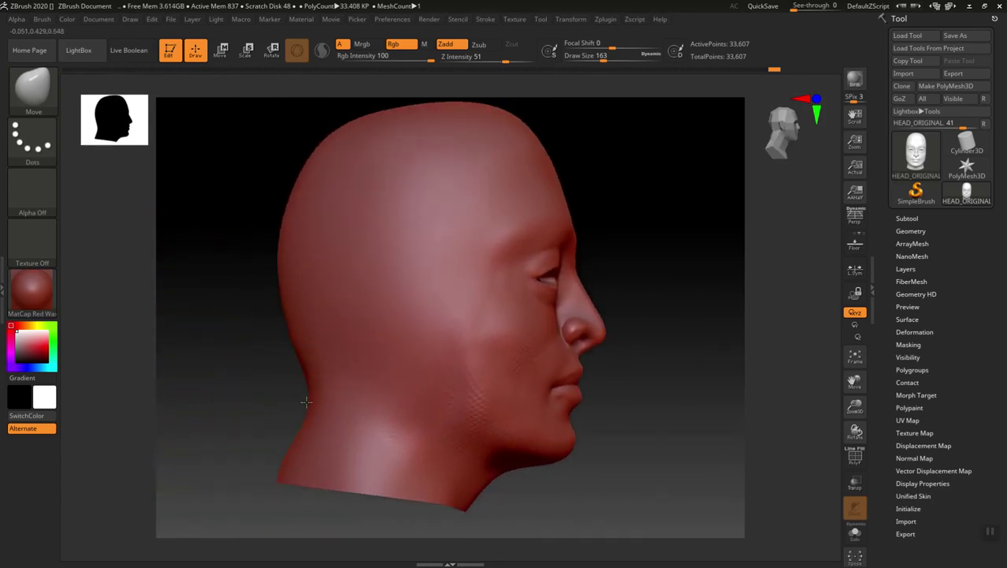
pyautogui.keyDown('alt'); pyautogui.moveTo(609, 211); pyautogui.dragTo(643, 272); pyautogui.keyUp('alt')
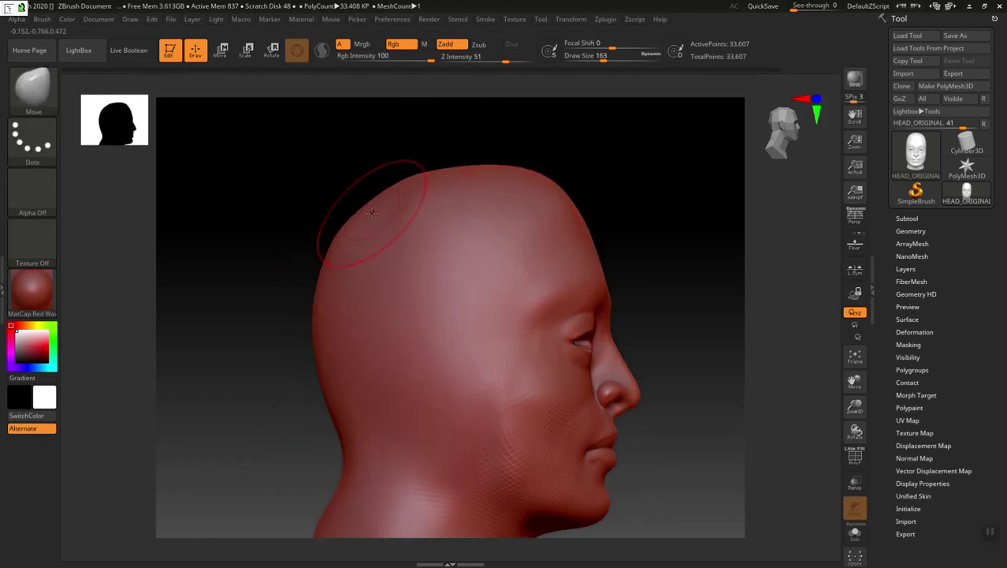
# Restore the program window to its smaller size and maximize it again.
pyautogui.press('ctrl')
pyautogui.press('ctrl')
pyautogui.press('shift')
pyautogui.press('shift')
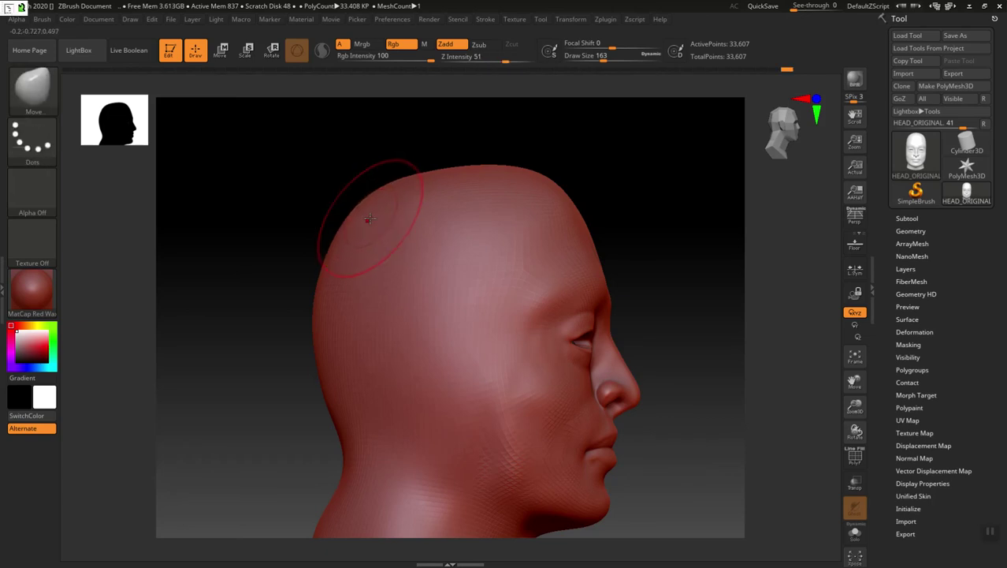
pyautogui.press('ctrl')
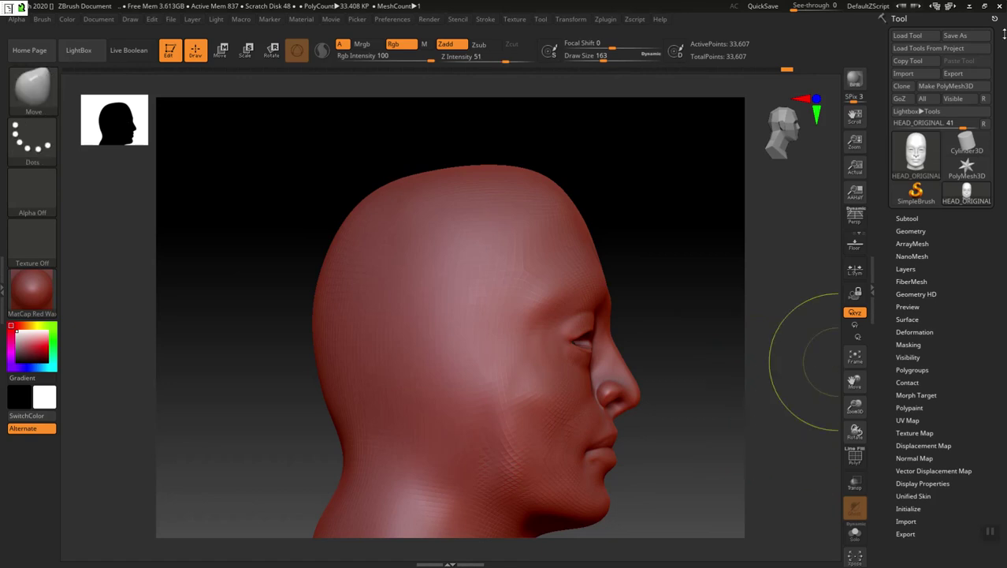
pyautogui.click(989, 6)
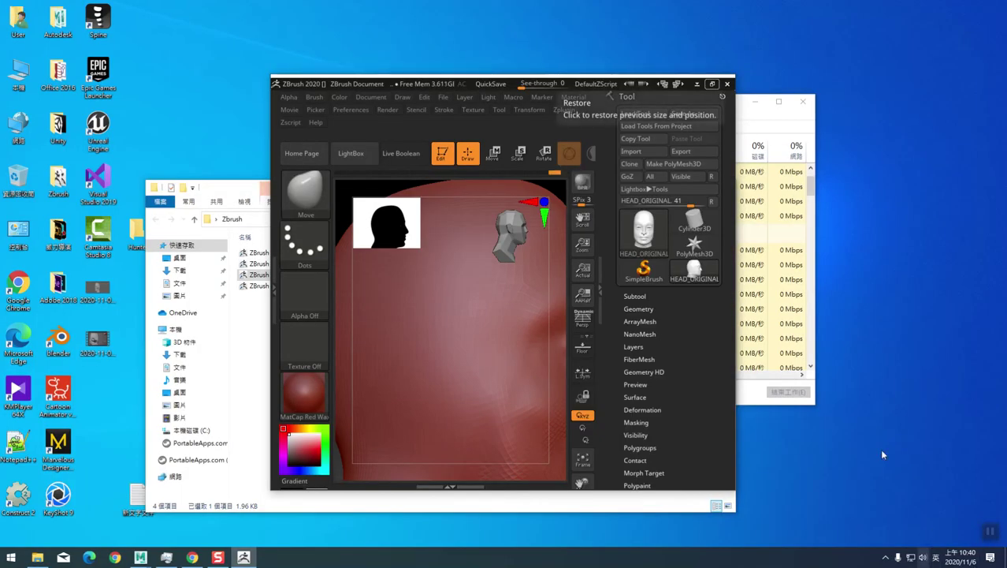
pyautogui.click(715, 86)
# Pull the back and crown of the skull outward in profile with the Move brush at Draw Size 331.
pyautogui.press('s')
pyautogui.moveTo(384, 235); pyautogui.dragTo(393, 229)
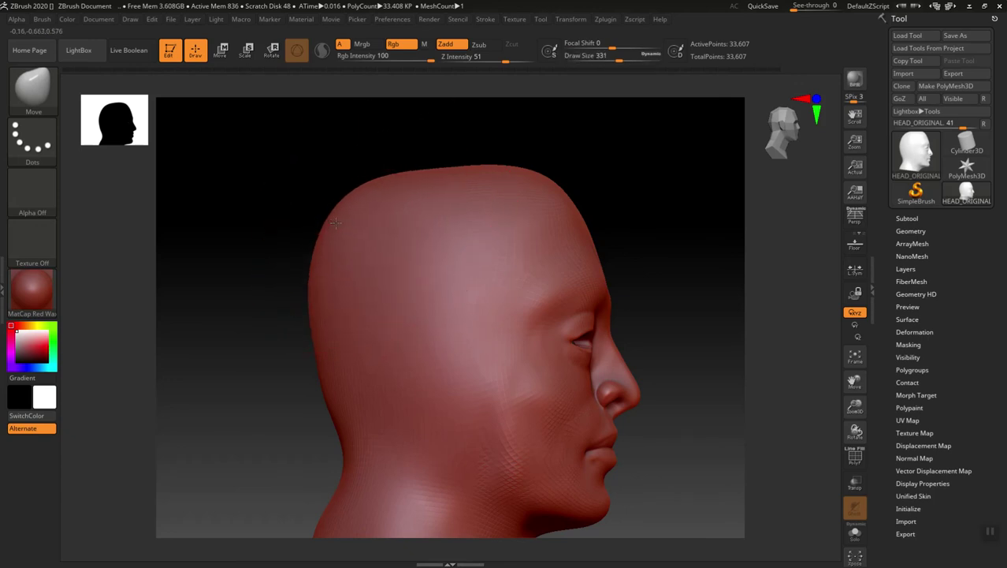
pyautogui.moveTo(448, 187); pyautogui.dragTo(445, 161)
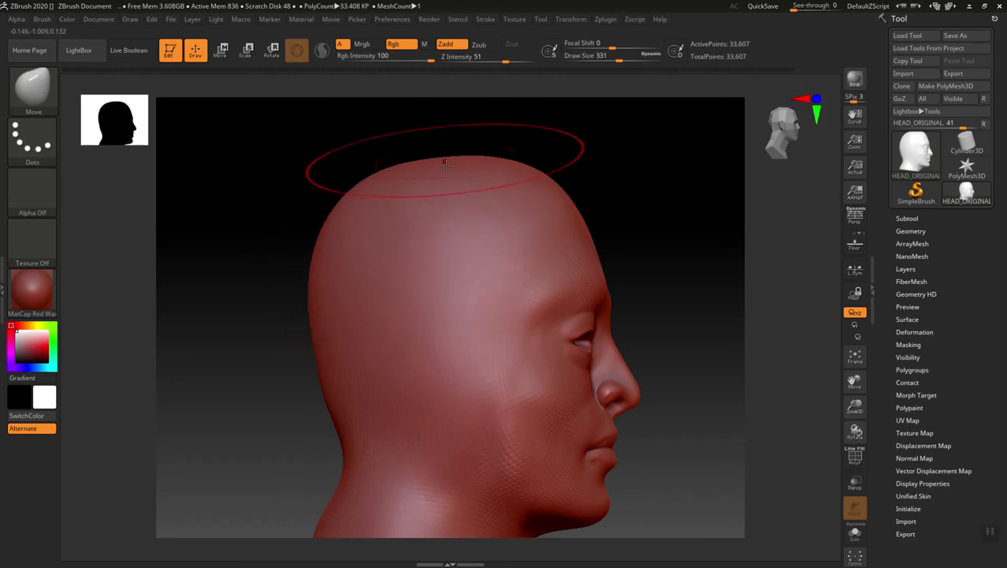
# Widen the back of the skull from above with the Move brush and return to the front view.
pyautogui.moveTo(667, 256)
pyautogui.mouseDown()
pyautogui.moveTo(623, 263)
pyautogui.moveTo(633, 319)
pyautogui.moveTo(649, 268)
pyautogui.moveTo(655, 366)
pyautogui.moveTo(636, 398)
pyautogui.moveTo(637, 366)
pyautogui.moveTo(637, 384)
pyautogui.mouseUp()
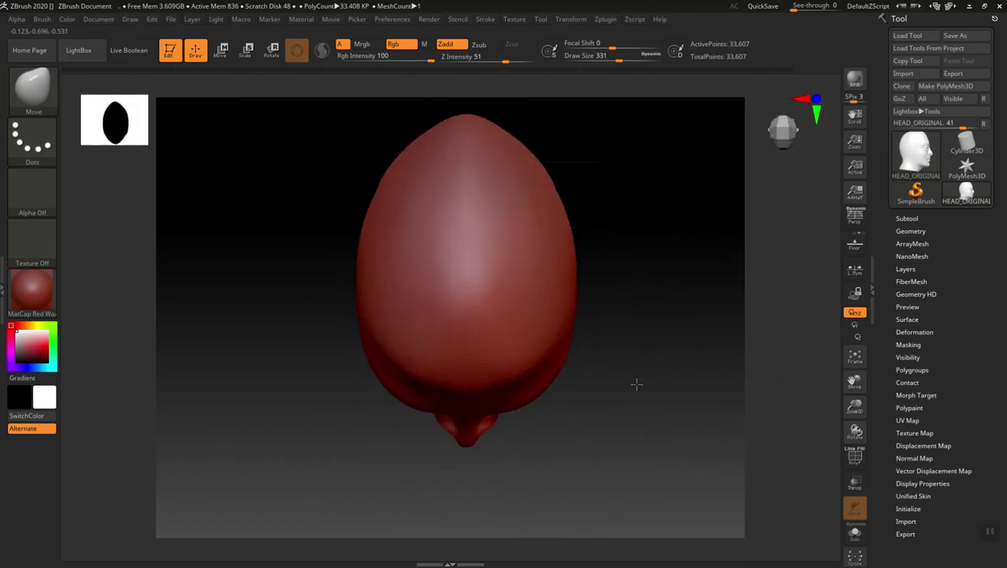
pyautogui.moveTo(406, 149)
pyautogui.mouseDown()
pyautogui.moveTo(374, 141)
pyautogui.moveTo(373, 131)
pyautogui.moveTo(374, 171)
pyautogui.moveTo(367, 156)
pyautogui.mouseUp()
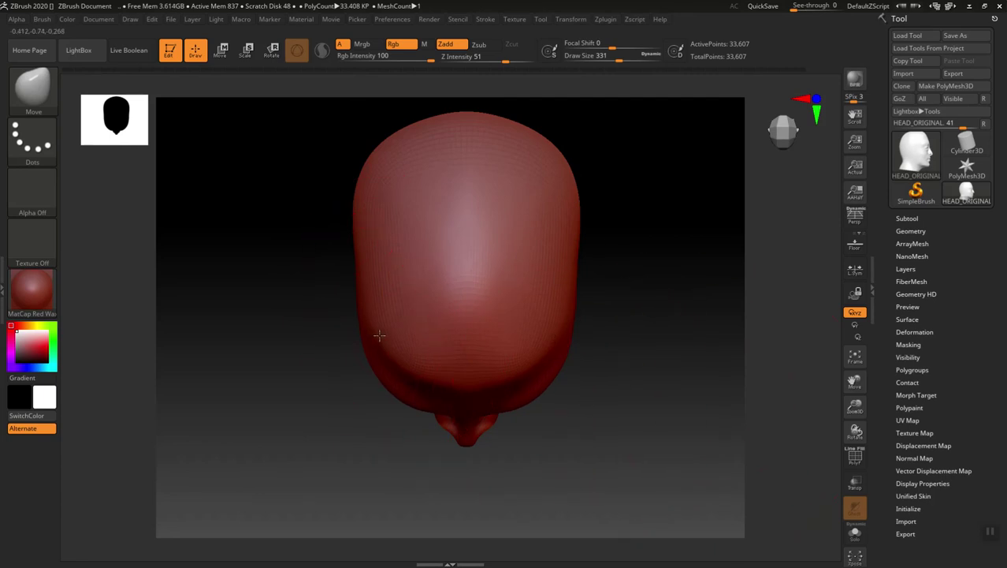
pyautogui.moveTo(609, 446)
pyautogui.mouseDown()
pyautogui.moveTo(610, 353)
pyautogui.moveTo(652, 355)
pyautogui.moveTo(603, 422)
pyautogui.moveTo(581, 394)
pyautogui.moveTo(579, 482)
pyautogui.moveTo(636, 439)
pyautogui.moveTo(574, 467)
pyautogui.moveTo(509, 461)
pyautogui.moveTo(520, 442)
pyautogui.moveTo(504, 410)
pyautogui.mouseUp()
pyautogui.keyDown('shift'); pyautogui.moveTo(688, 440); pyautogui.dragTo(595, 293); pyautogui.keyUp('shift')
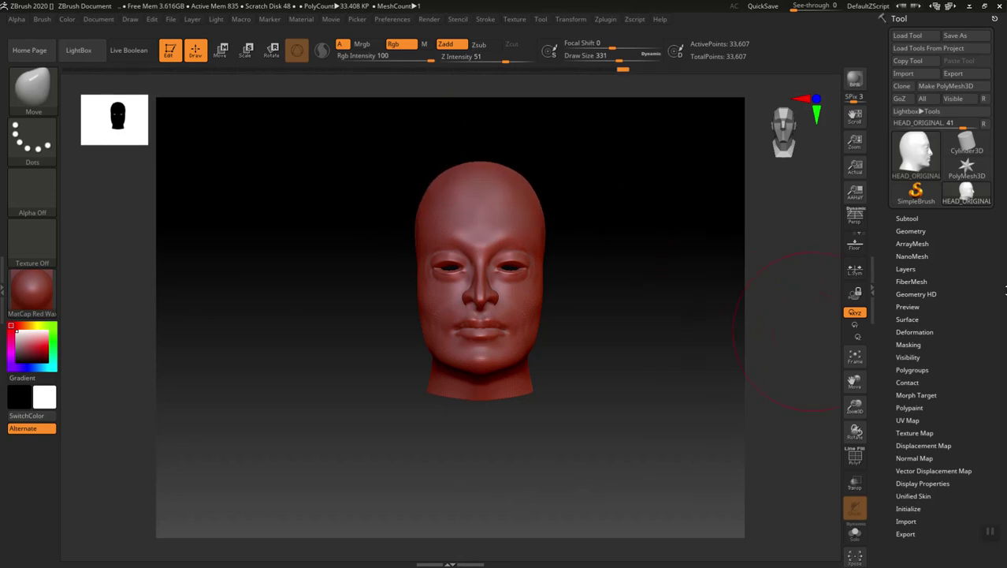
# Lower the head to SDiv 1 and export it as HEAD_MODIFIED in OBJ format to the scenes folder.
pyautogui.click(911, 231)
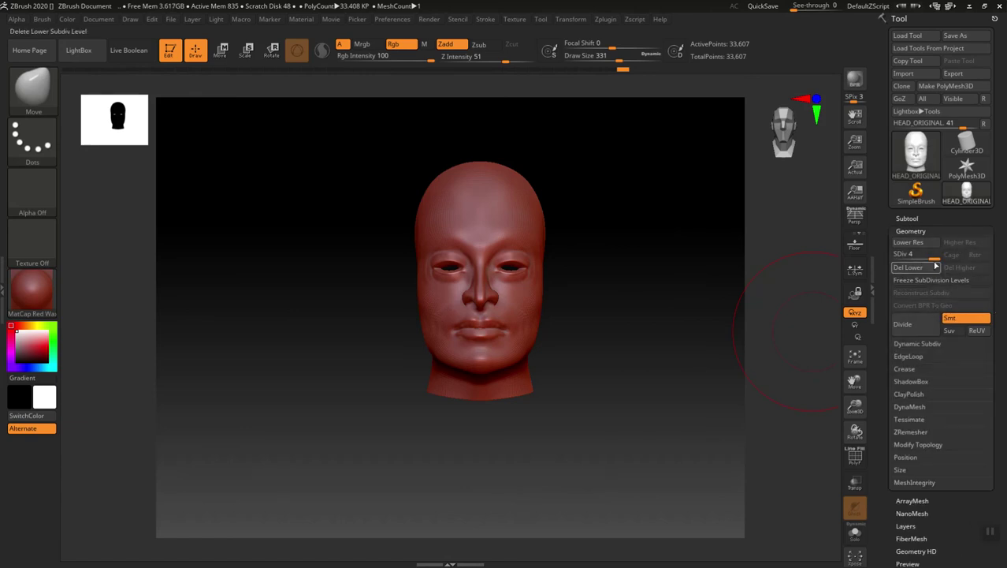
pyautogui.moveTo(935, 258); pyautogui.dragTo(897, 259)
pyautogui.moveTo(641, 397)
pyautogui.mouseDown()
pyautogui.moveTo(685, 394)
pyautogui.moveTo(596, 403)
pyautogui.moveTo(650, 403)
pyautogui.mouseUp()
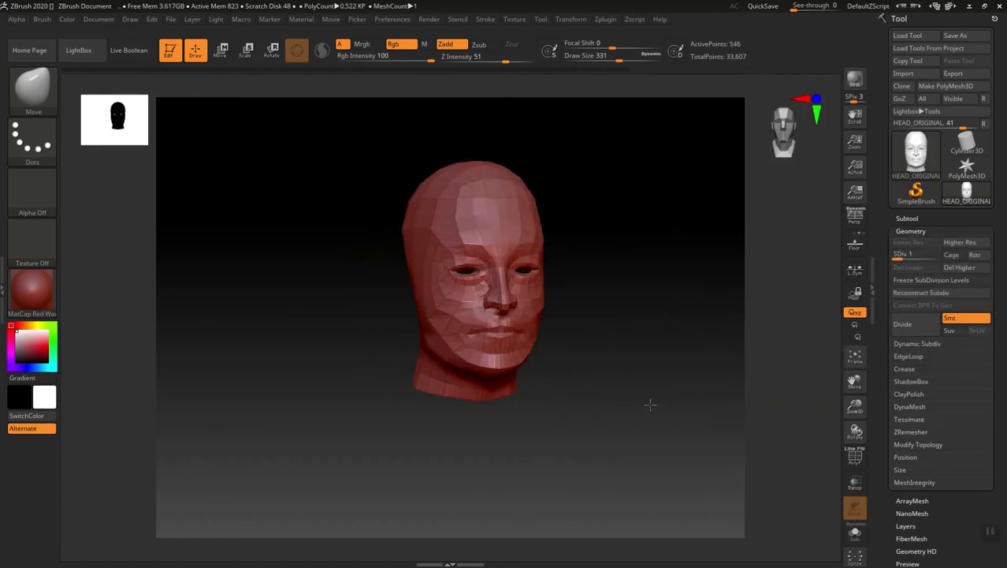
pyautogui.click(955, 73)
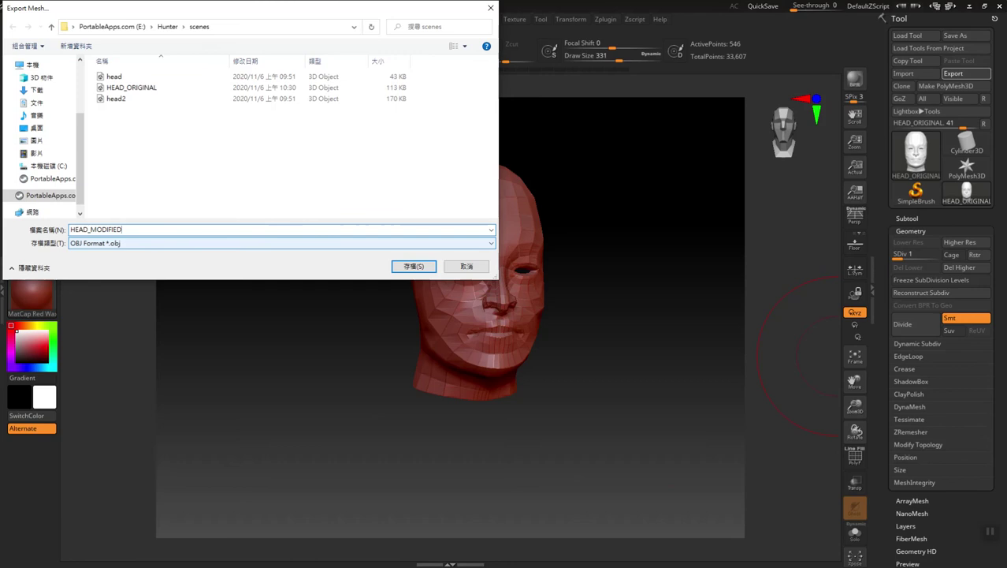
pyautogui.click(411, 266)
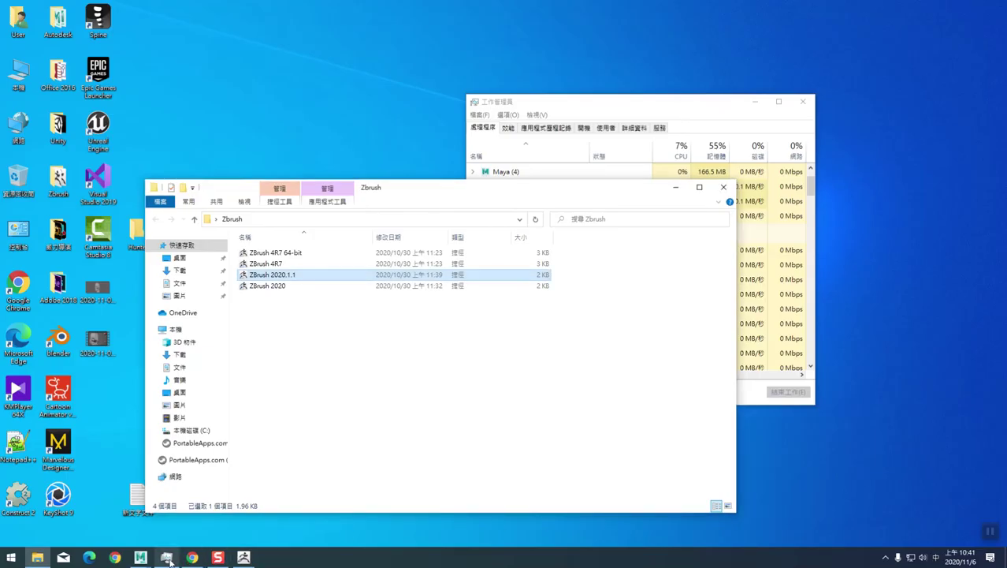
# Switch to the Autodesk Maya window with the original head scene.
pyautogui.click(139, 558)
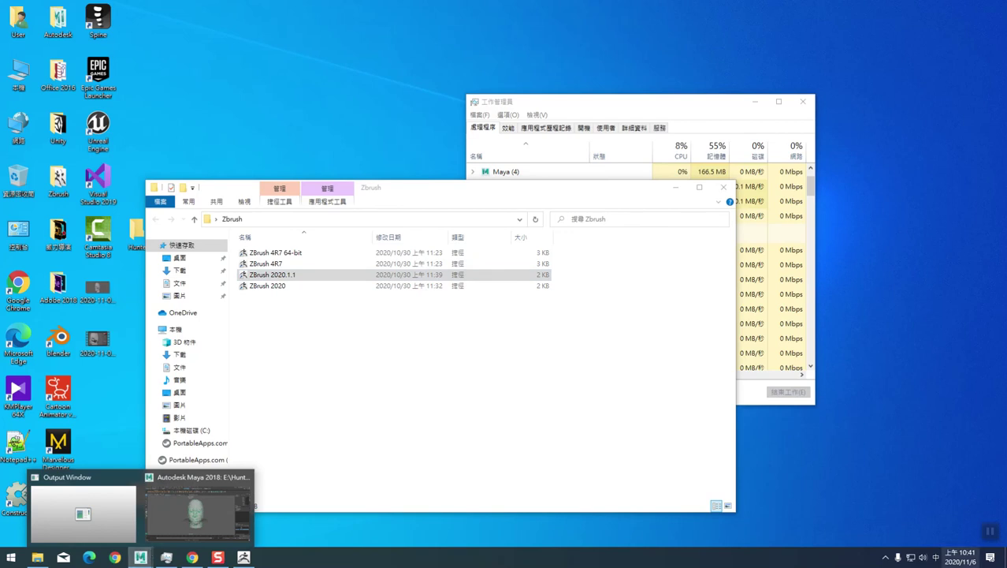
pyautogui.click(885, 558)
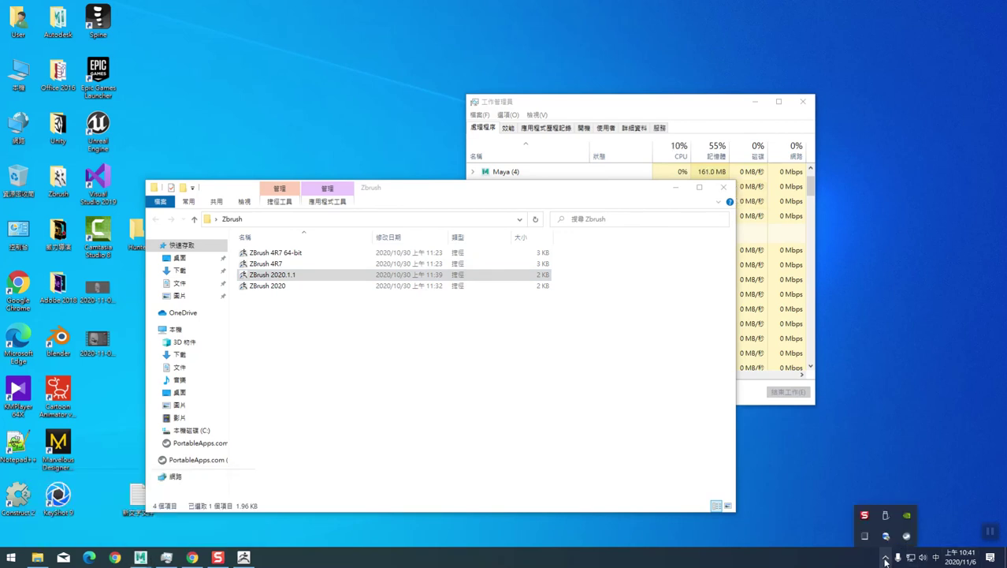
pyautogui.click(139, 557)
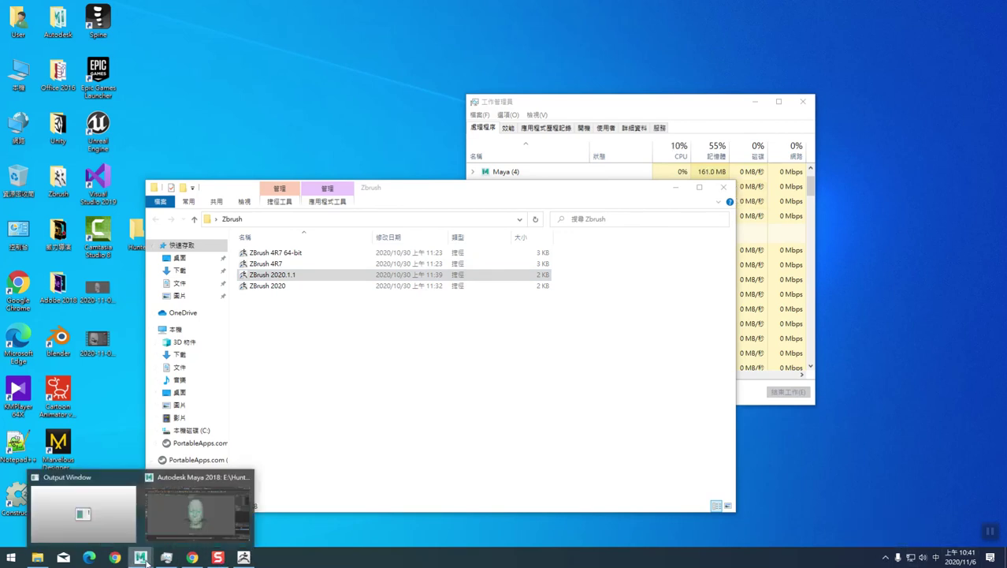
pyautogui.click(182, 525)
# Move the original head mesh sideways along X to a Translate X of 23.51.
pyautogui.click(643, 223)
pyautogui.click(499, 327)
pyautogui.press('w')
pyautogui.moveTo(542, 275); pyautogui.dragTo(777, 276)
# Import HEAD_MODIFIED.OBJ from the scenes folder into the scene.
pyautogui.click(8, 19)
pyautogui.click(32, 126)
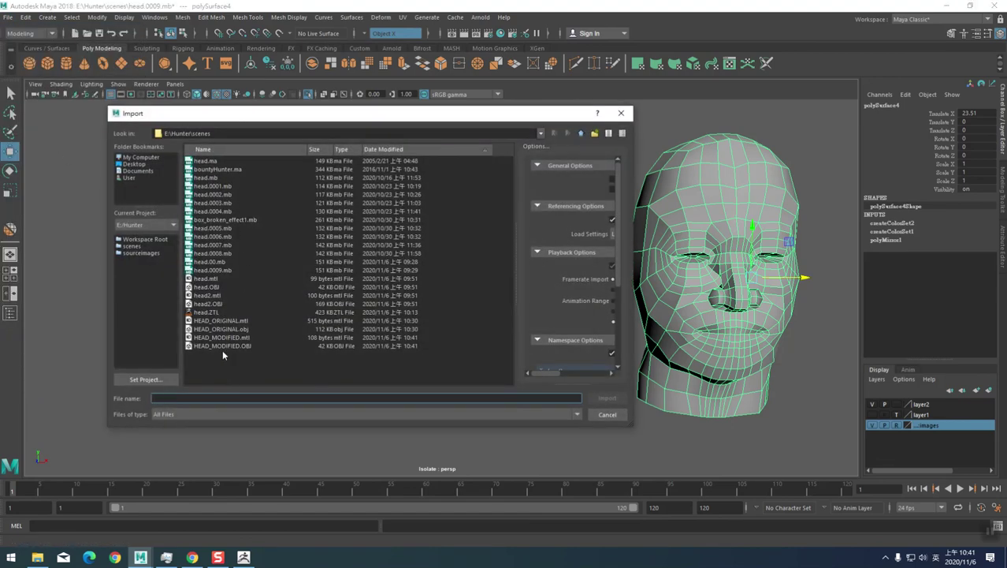
pyautogui.click(227, 347)
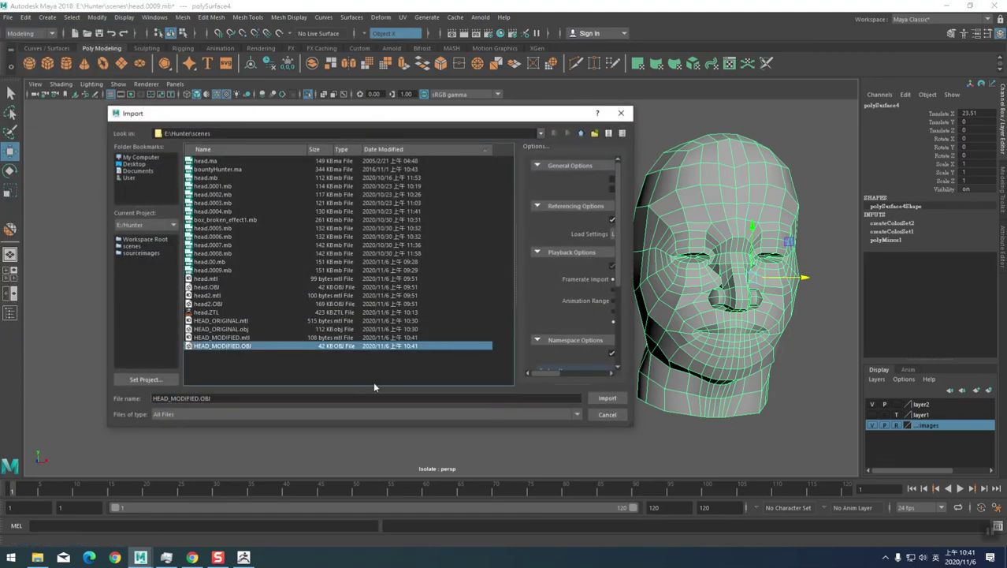
pyautogui.click(606, 398)
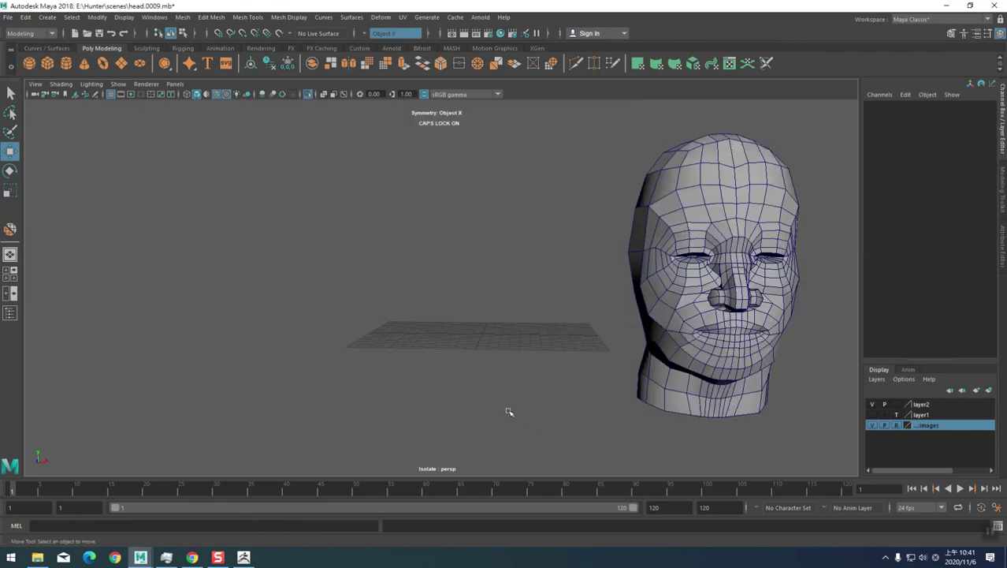
# Exit isolate view, hide the reference images layer, and compare the imported head with the original.
pyautogui.click(741, 377)
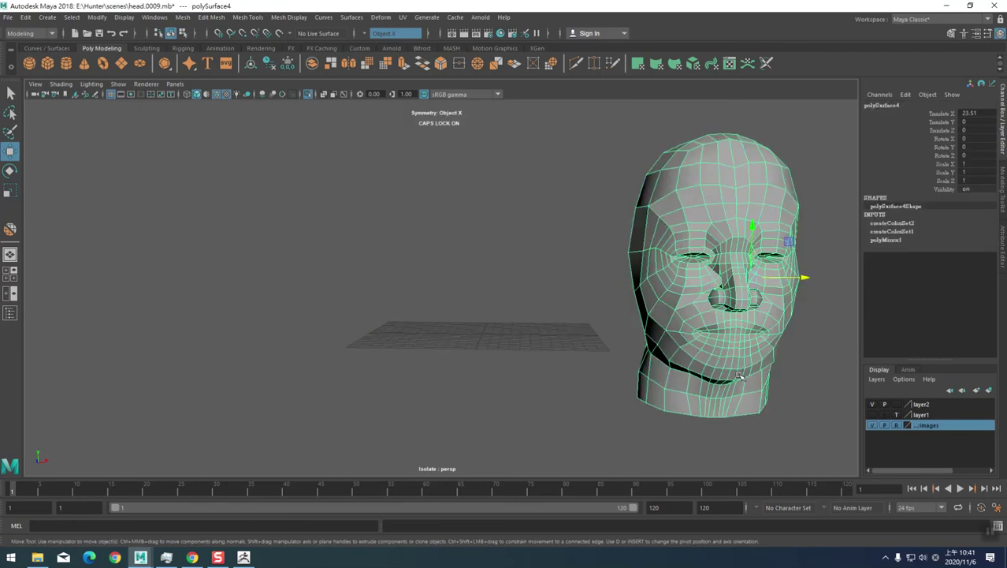
pyautogui.hotkey('ctrl', '1')
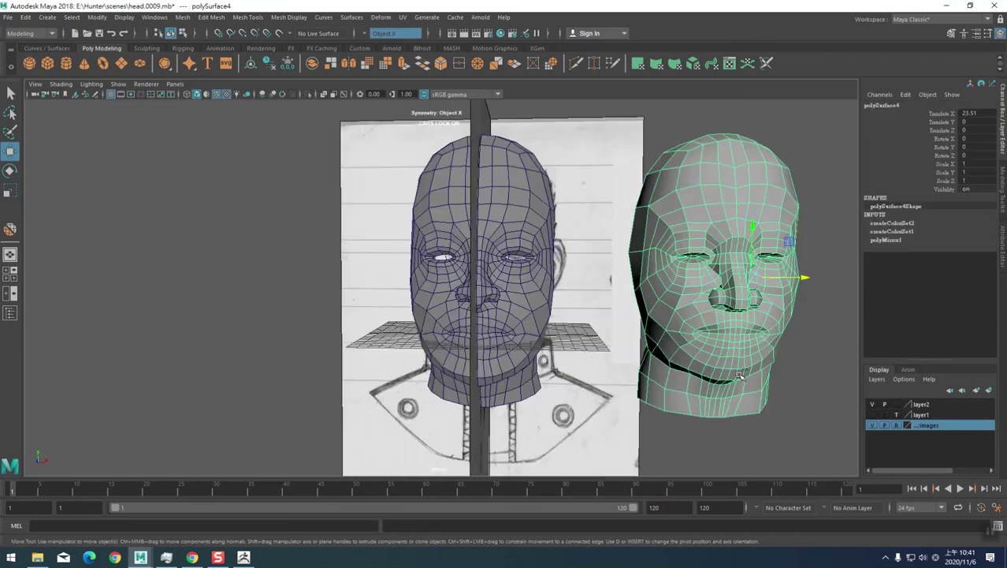
pyautogui.click(872, 426)
pyautogui.keyDown('alt'); pyautogui.moveTo(720, 421); pyautogui.dragTo(292, 322); pyautogui.keyUp('alt')
pyautogui.click(650, 426)
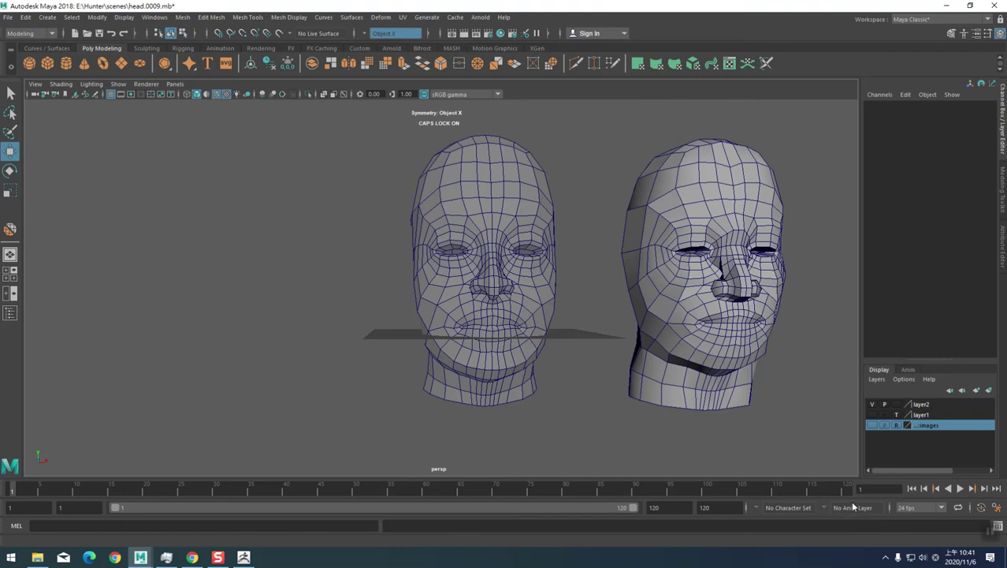
pyautogui.click(217, 557)
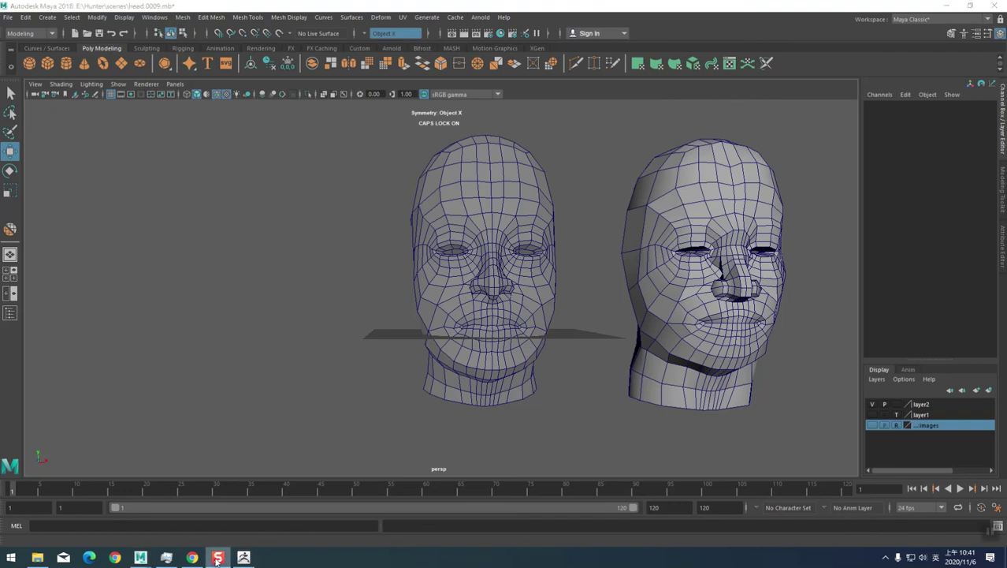